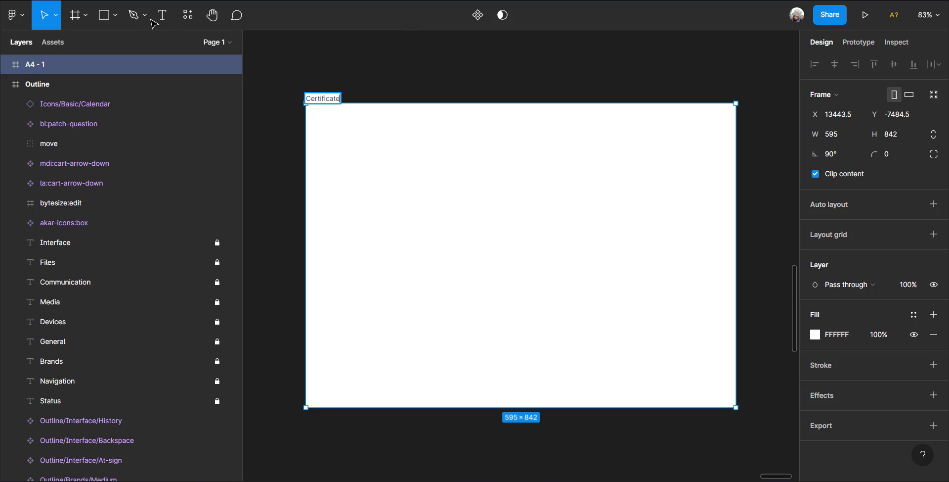
- Draw a rectangle about 210 × 238 across the Certificate frame's bottom edge, near its lower-right corner
key("Escape")
left_click(115, 15)
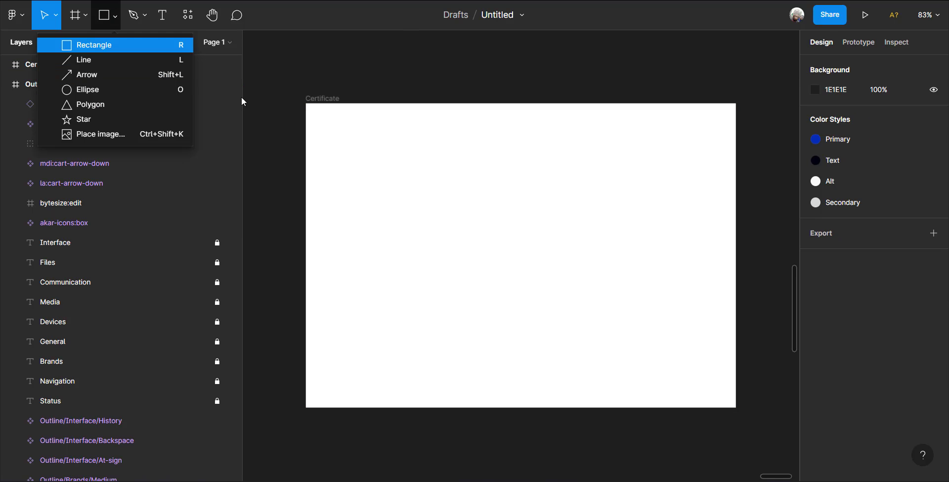
key("r")
mouse_move(593, 303)
left_mouse_down()
mouse_move(669, 364)
mouse_move(700, 425)
left_mouse_up()
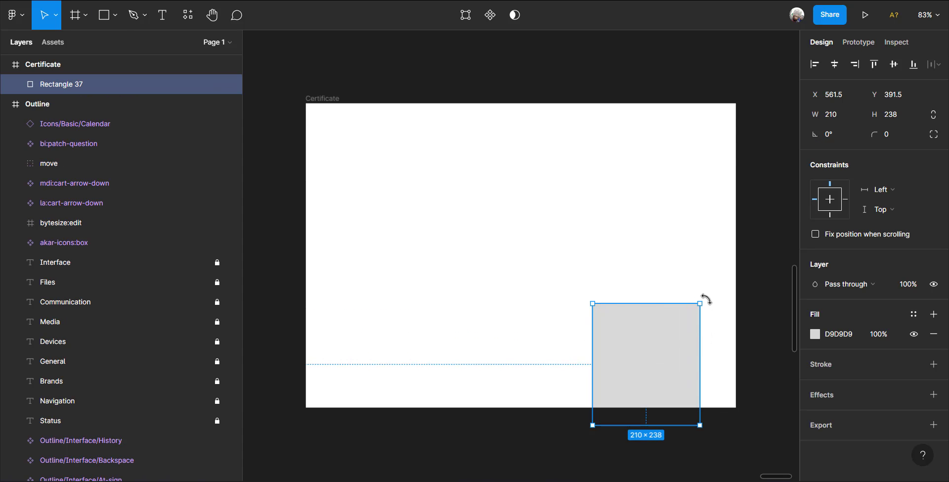
- Rotate the rectangle to about -47.38° and lengthen it to about 582 so it fills the frame's lower-right corner diagonally
left_click_drag(716, 319, 714, 366)
left_click_drag(724, 335, 793, 283)
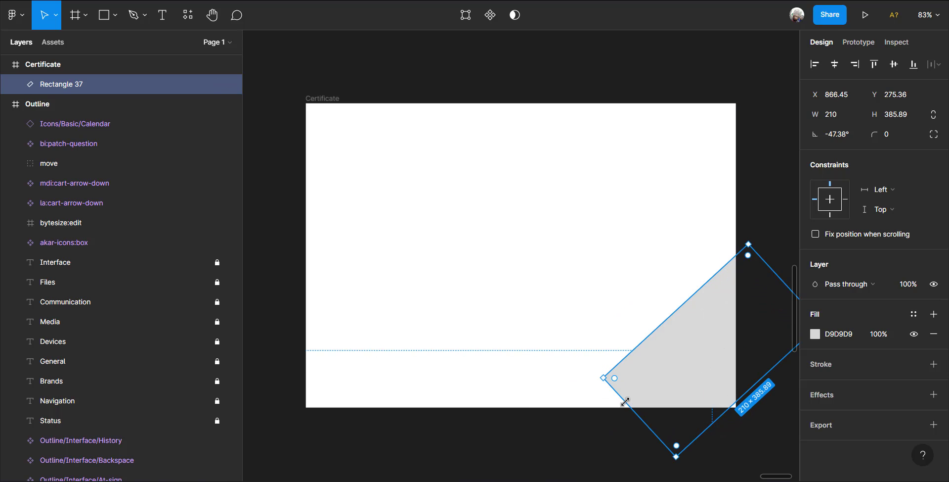
left_click_drag(625, 402, 566, 455)
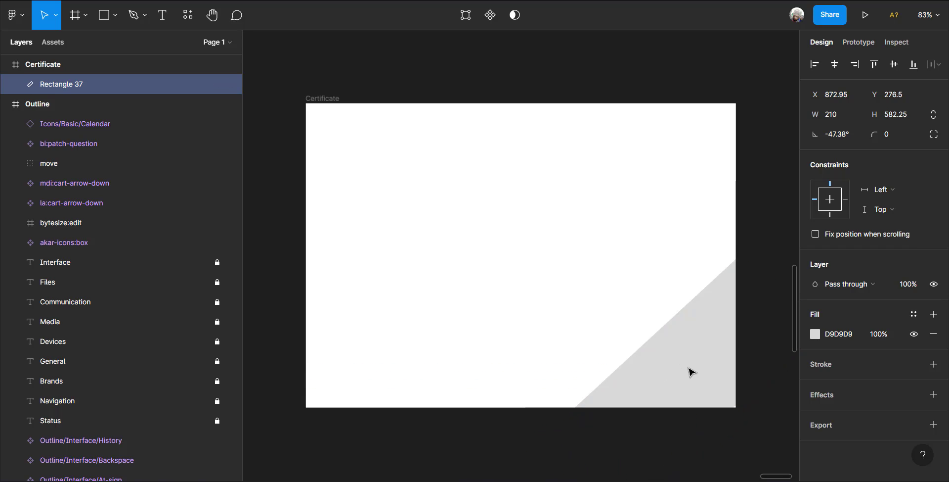
left_click_drag(689, 369, 712, 358)
- Duplicate the corner shape as a diagonal stripe about 50 wide, and offset a second copy of the stripe toward the frame's center
key("ctrl+d")
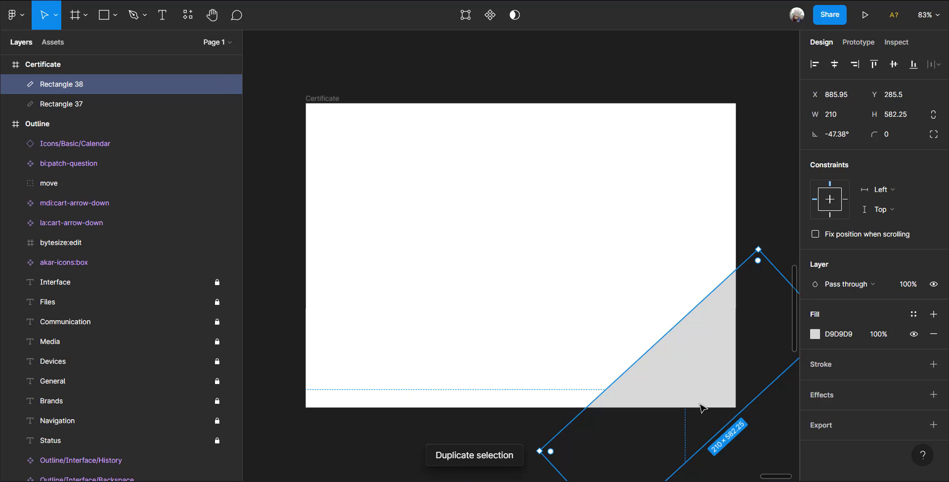
left_click_drag(708, 388, 654, 326)
key("ctrl+d")
- Apply the Primary color style to the inner diagonal stripe and the large lower-right corner rectangle
left_click(682, 341)
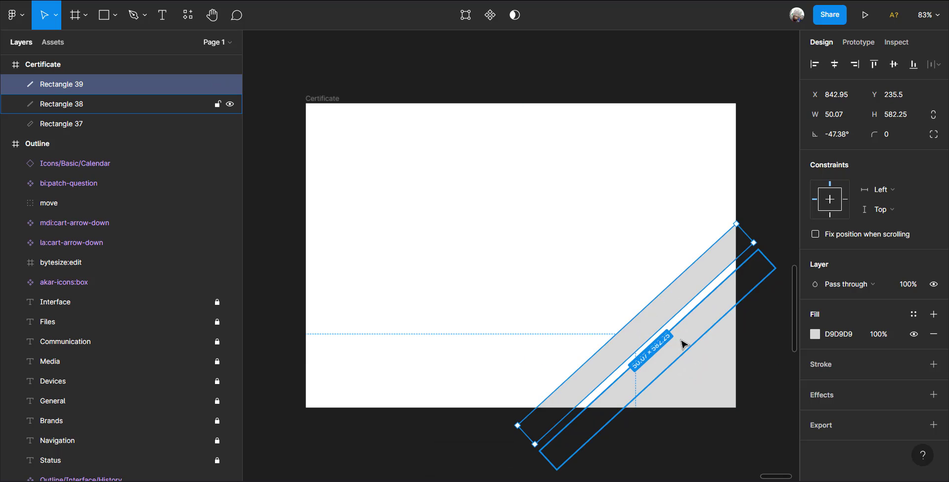
left_click(914, 315)
left_click(826, 309)
left_click(705, 366)
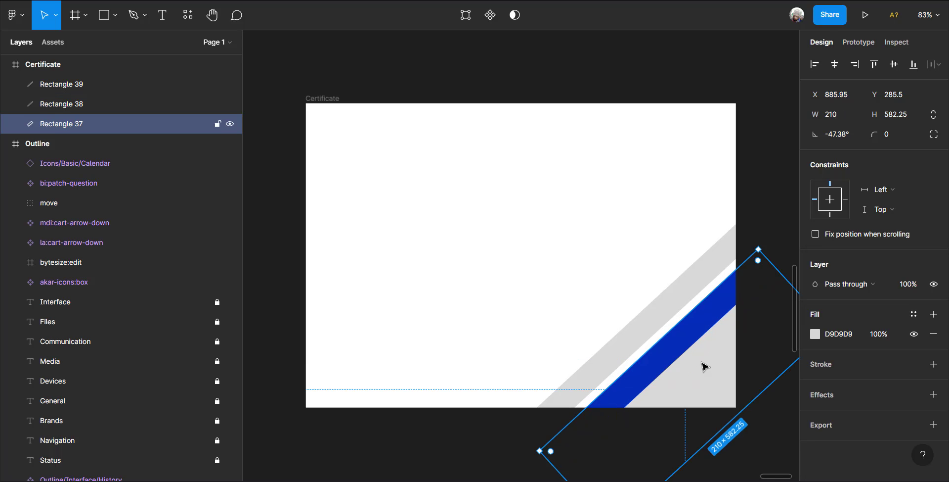
left_click(913, 314)
left_click(825, 308)
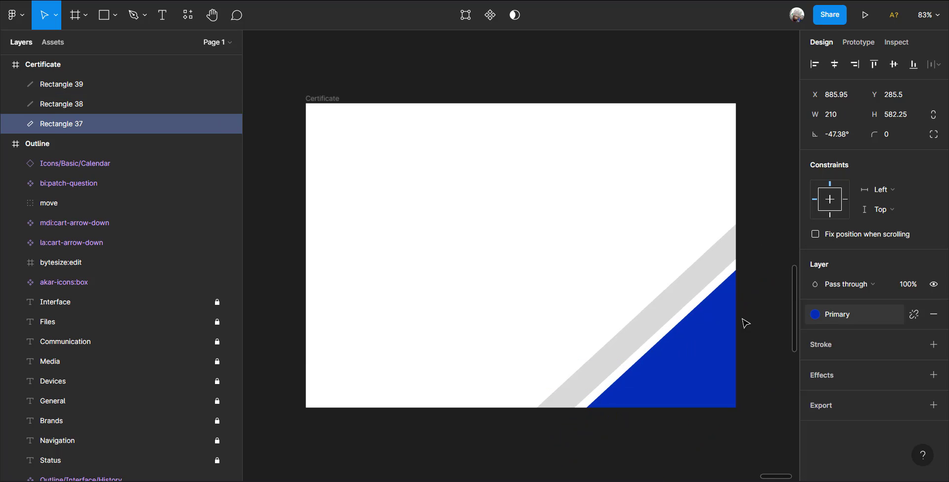
- Detach the color style from the inner stripe and darken its fill to navy 021E81
left_click(706, 318)
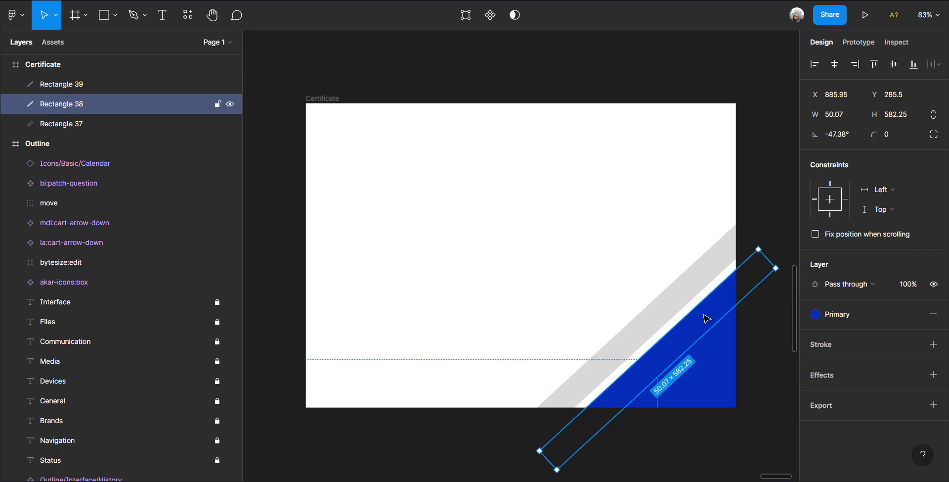
left_click(915, 315)
left_click(819, 335)
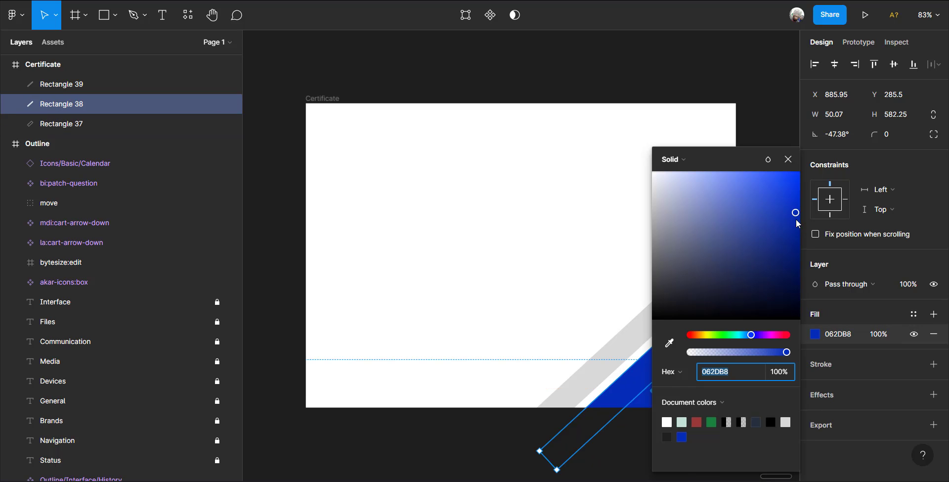
left_click_drag(797, 221, 799, 251)
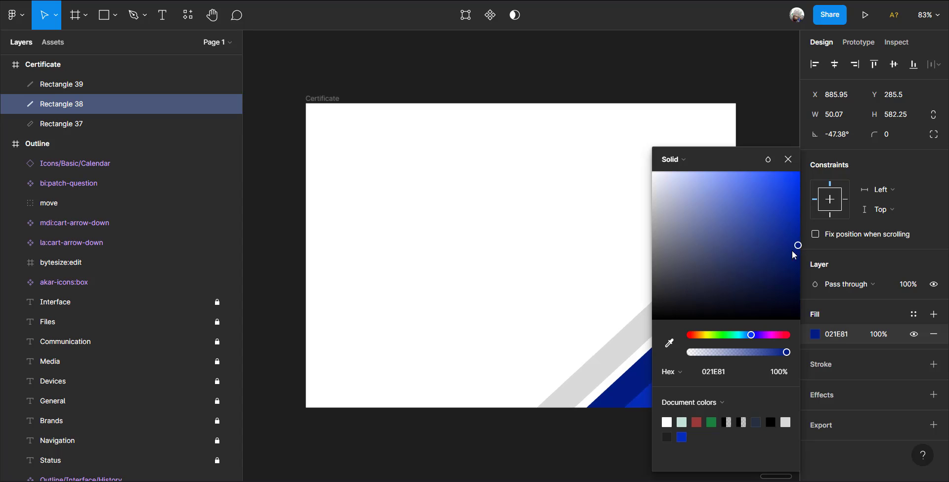
left_click(528, 424)
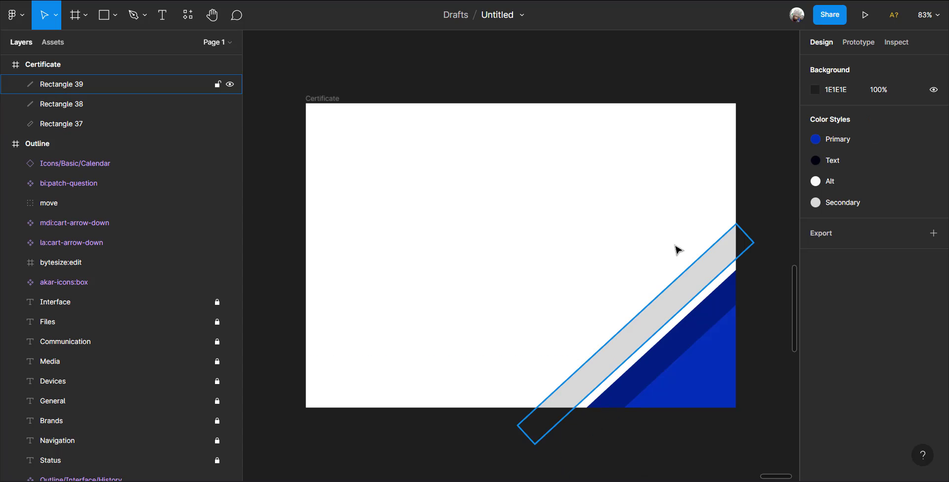
- Duplicate the large blue corner rectangle and place the copy across the frame's upper-left corner
left_click(682, 288)
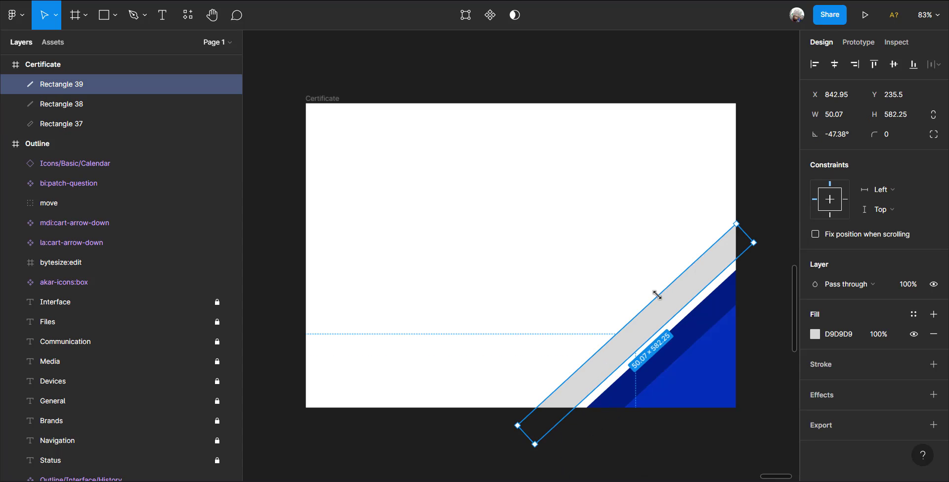
left_click(725, 363)
key("ctrl+d")
left_click_drag(699, 356, 335, 151)
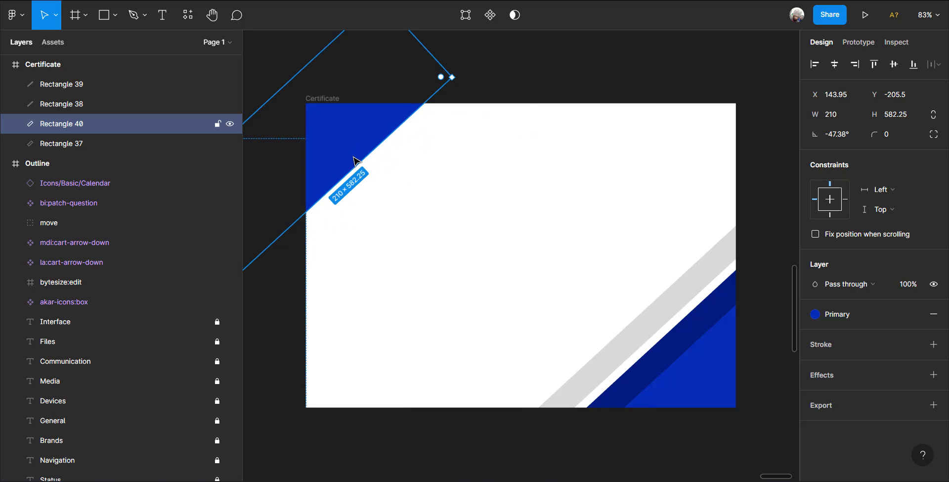
- Duplicate the upper-left blue rectangle and narrow the copy to a stripe about 90 wide along its inner edge
key("ctrl+d")
left_click_drag(422, 190, 645, 281)
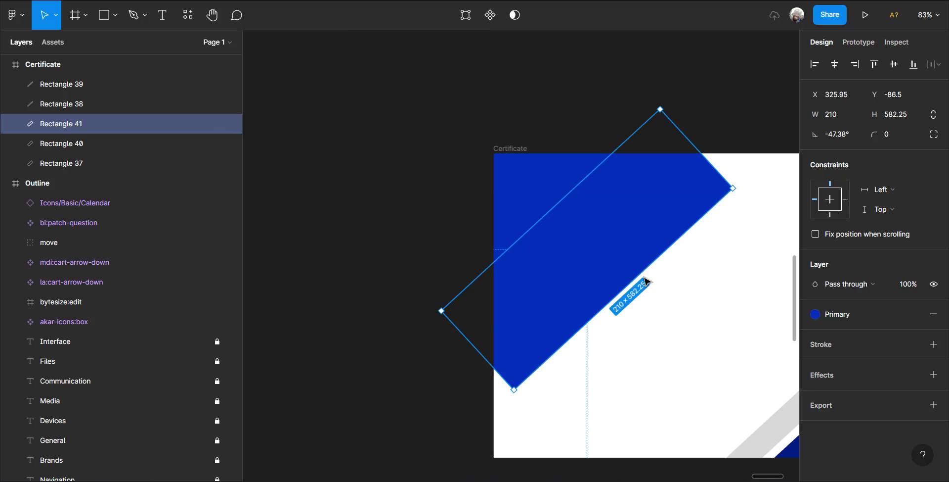
left_click_drag(614, 249, 590, 223)
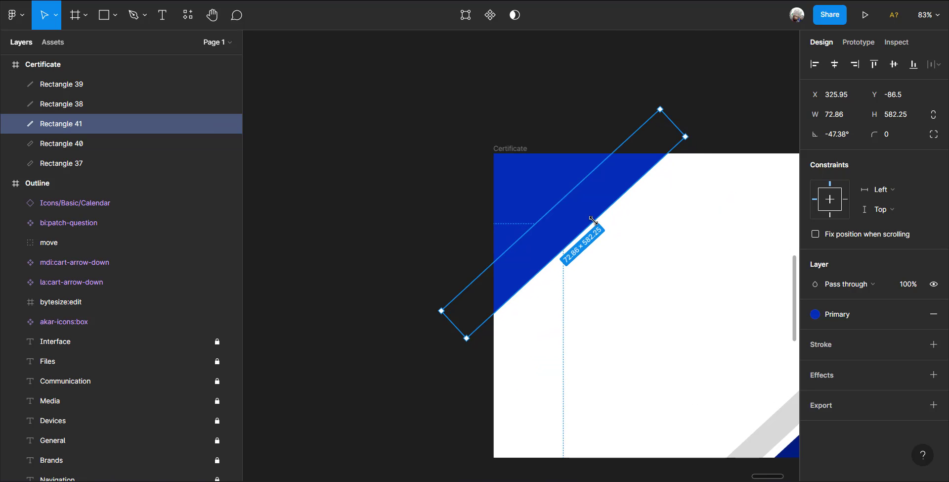
key("Left")
key("Up")
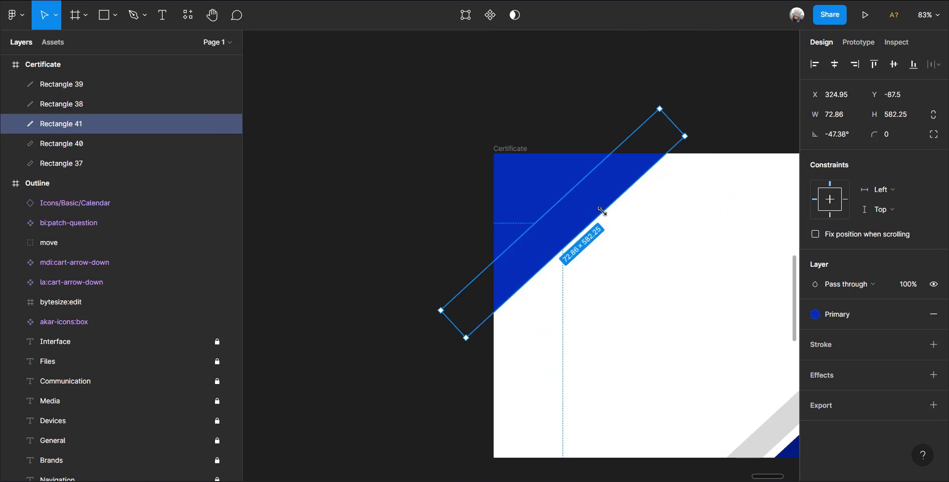
left_click_drag(593, 225, 595, 229)
- Apply the Text color style to the upper-left stripe and make the stripe slightly narrower
left_click(862, 315)
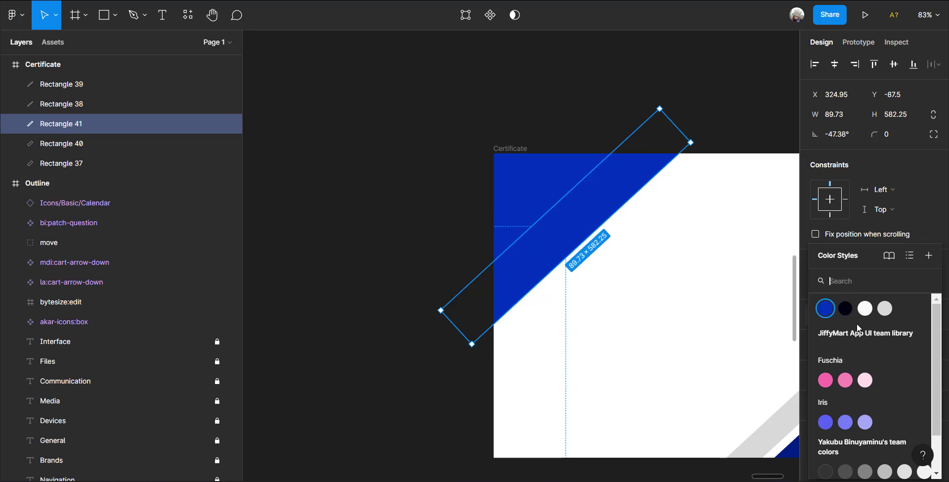
left_click(847, 309)
left_click(695, 99)
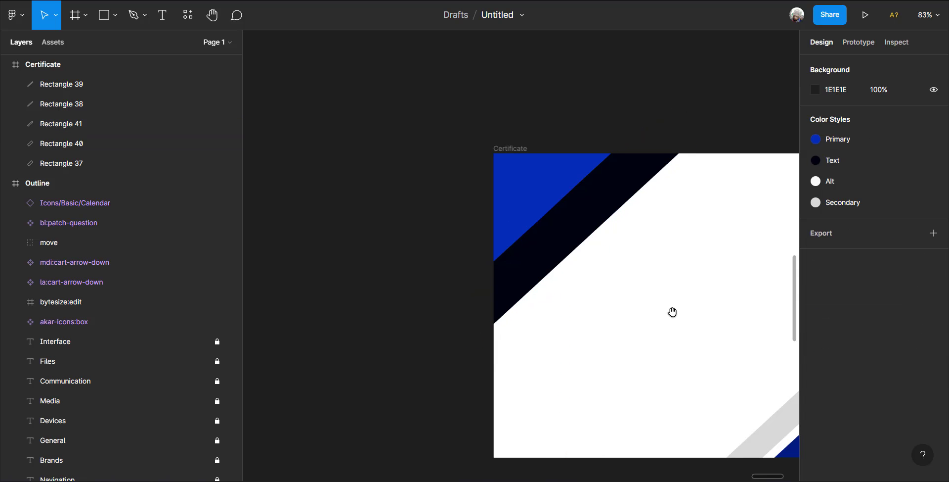
left_click_drag(672, 312, 488, 235)
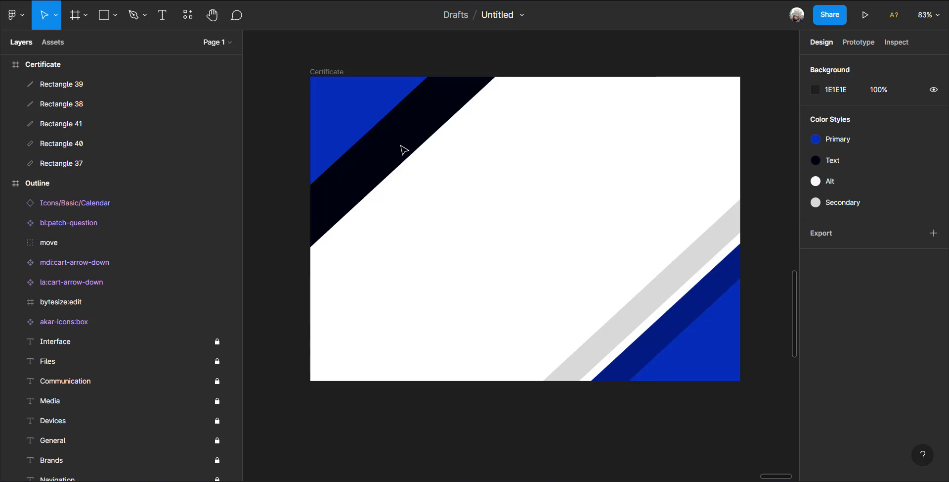
left_click(403, 149)
left_click_drag(403, 150, 396, 142)
- Draw a border rectangle inside the Certificate frame and resize it to about 802 × 555 with narrow margins
left_click(109, 15)
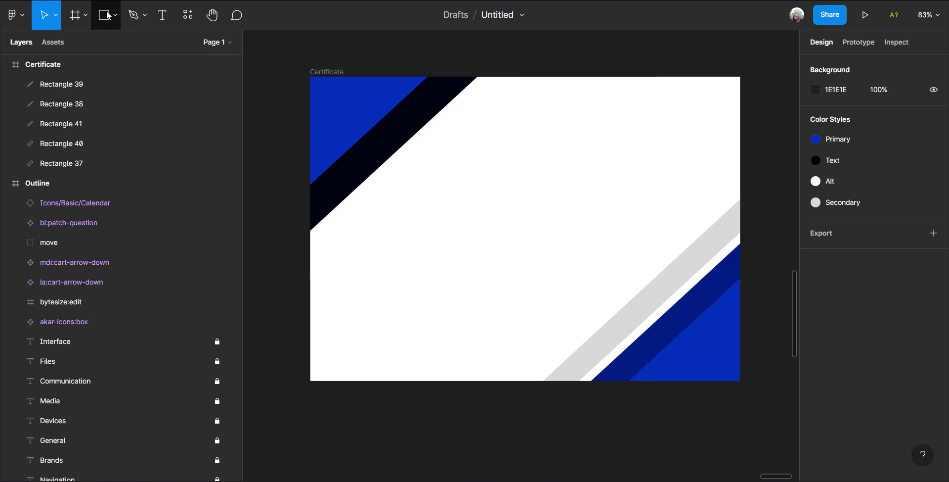
mouse_move(344, 103)
left_mouse_down()
mouse_move(524, 284)
mouse_move(729, 363)
left_mouse_up()
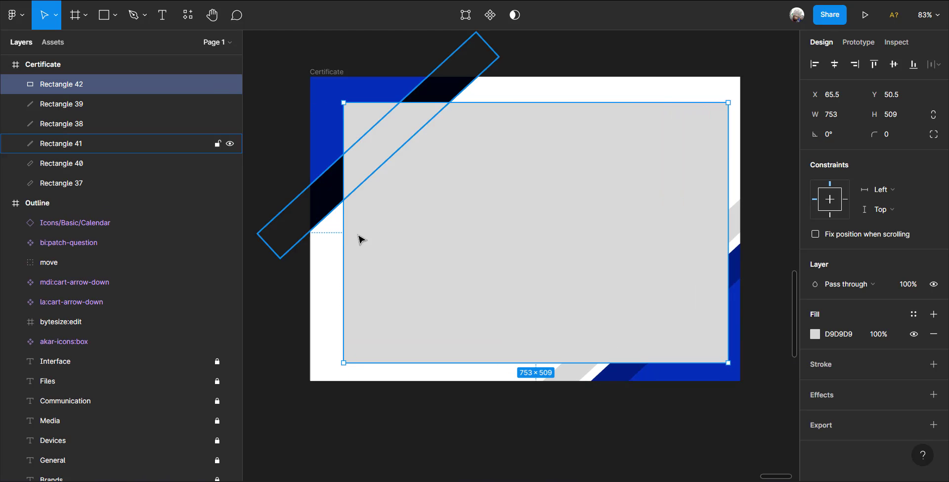
left_click_drag(344, 246, 322, 245)
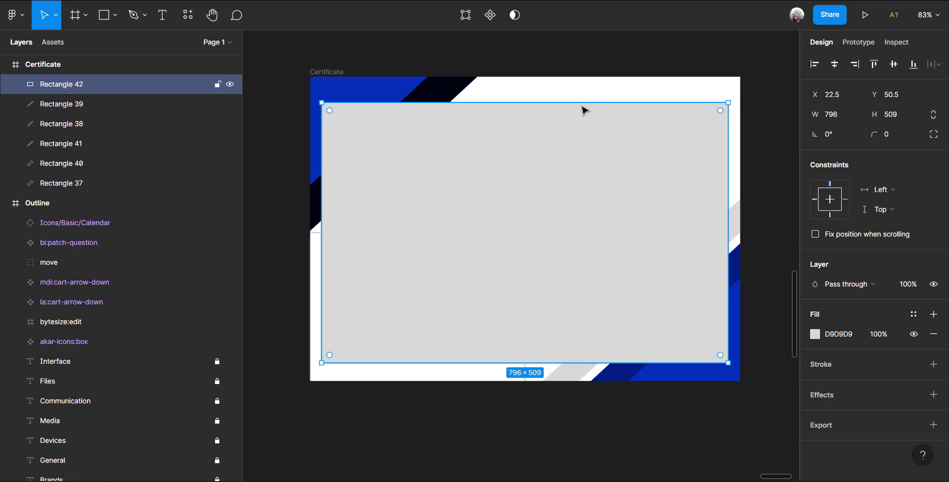
left_click_drag(590, 92, 602, 87)
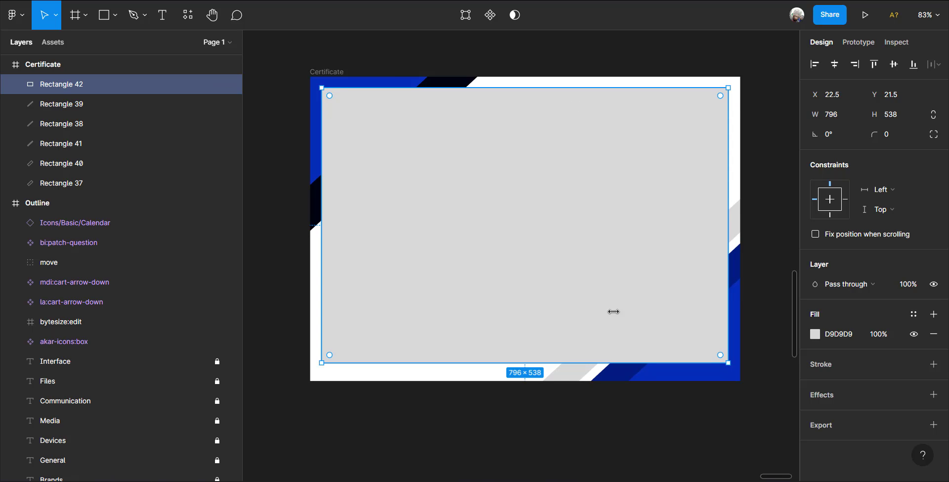
left_click_drag(585, 363, 588, 368)
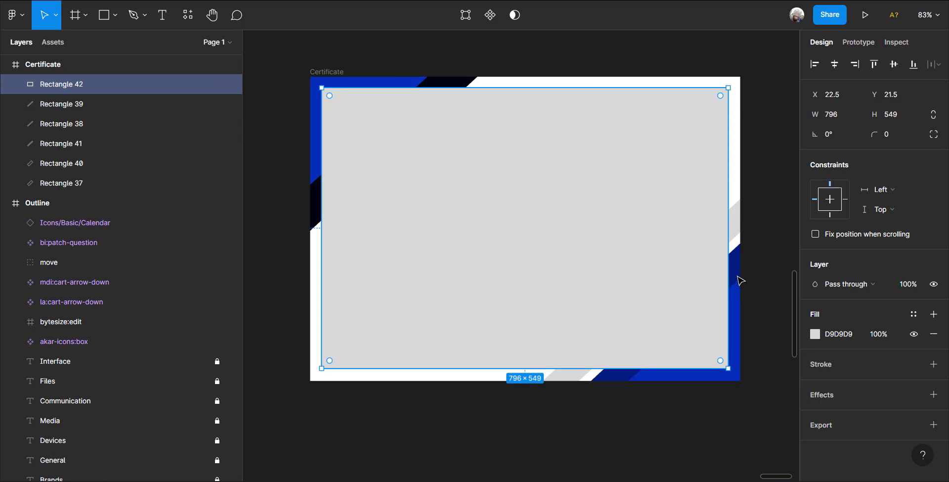
left_click_drag(730, 284, 733, 283)
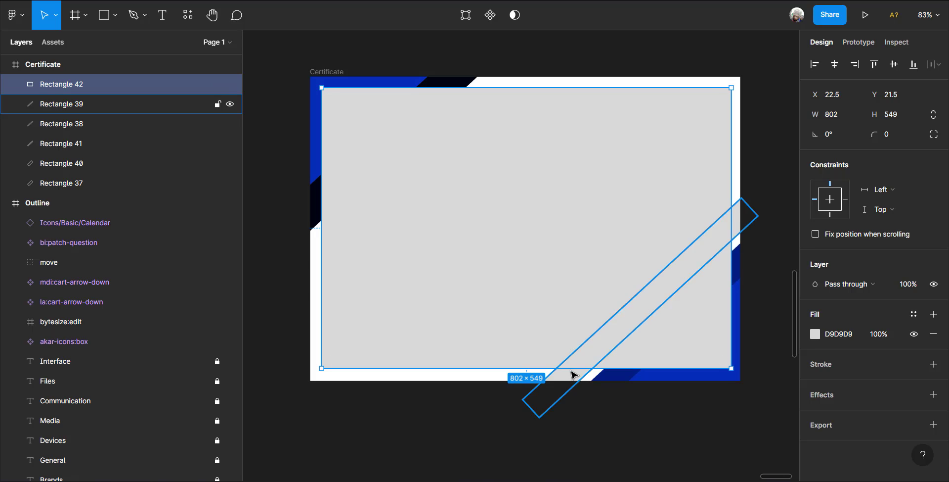
left_click_drag(568, 369, 570, 371)
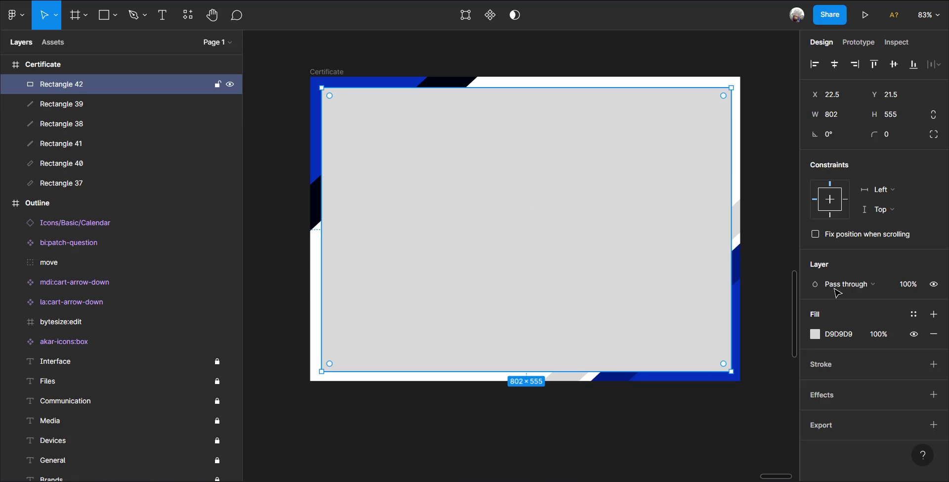
left_click(915, 334)
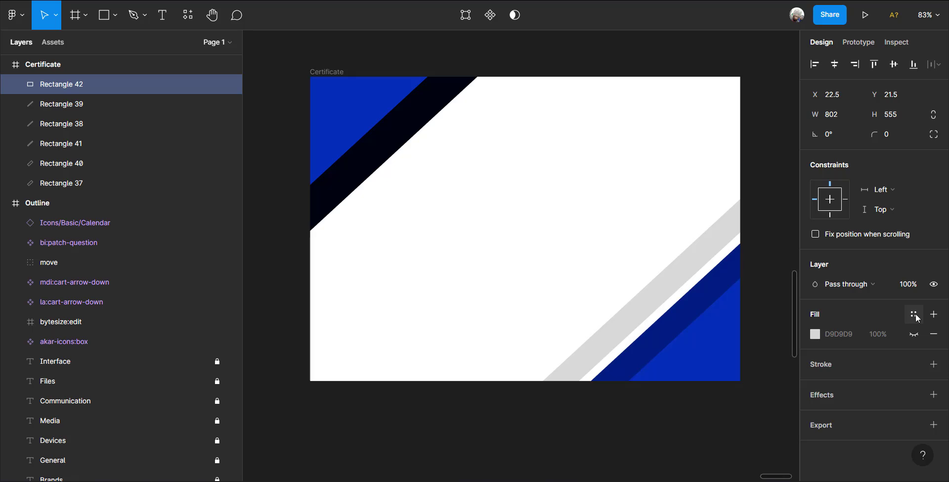
left_click(917, 318)
left_click(828, 312)
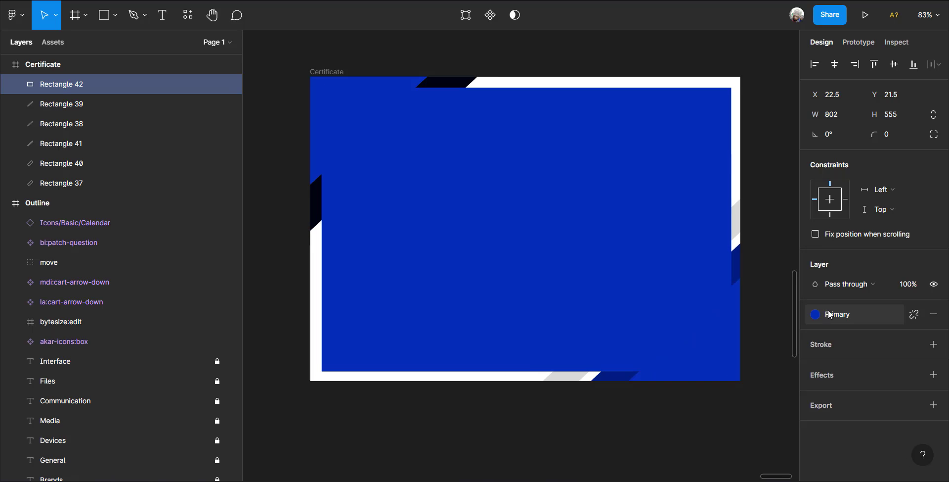
left_click(914, 314)
- Remove the border rectangle's fill and add a black inside stroke of width 1
left_click(934, 314)
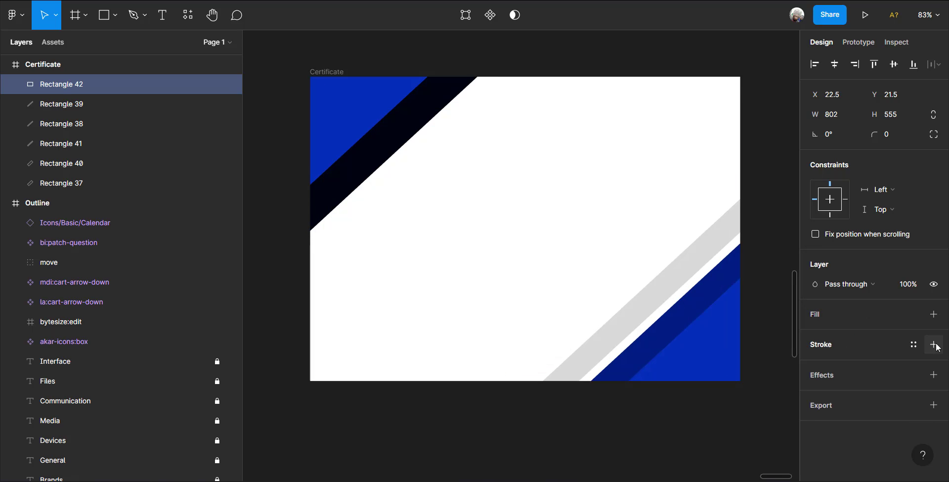
left_click(934, 344)
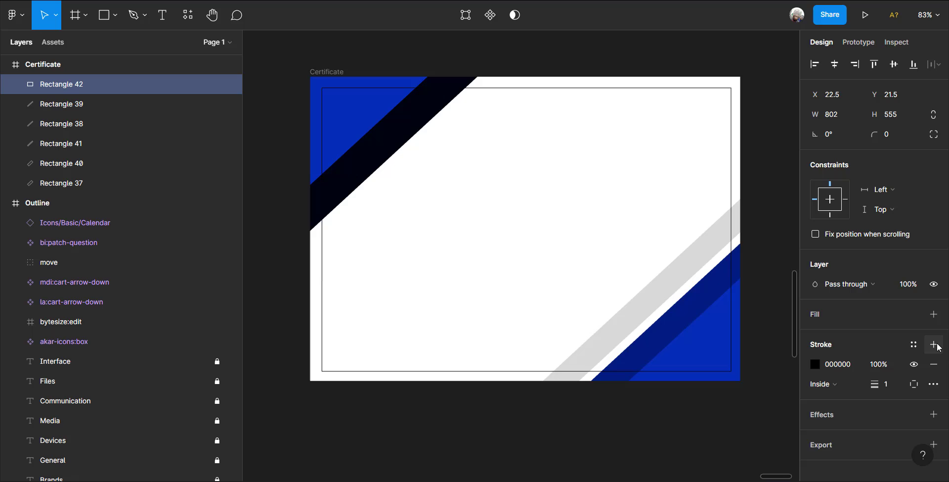
- Place the image award-badges_5e137d13b0ab0 from the Downloads folder over the certificate's bottom edge
left_click(115, 17)
left_click(109, 138)
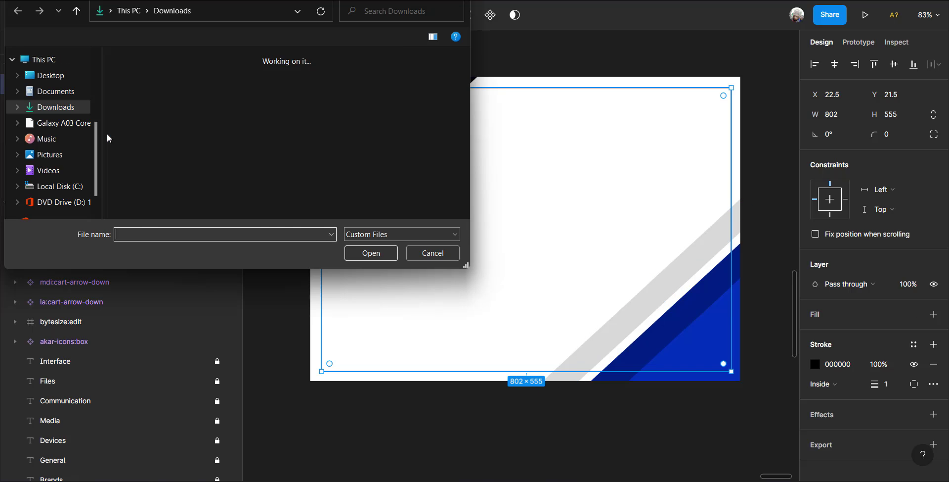
left_click(147, 100)
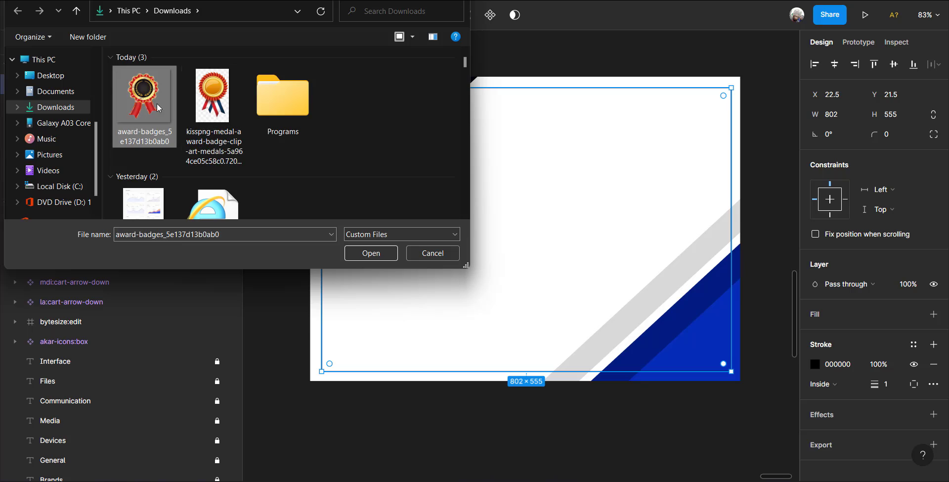
left_click(373, 253)
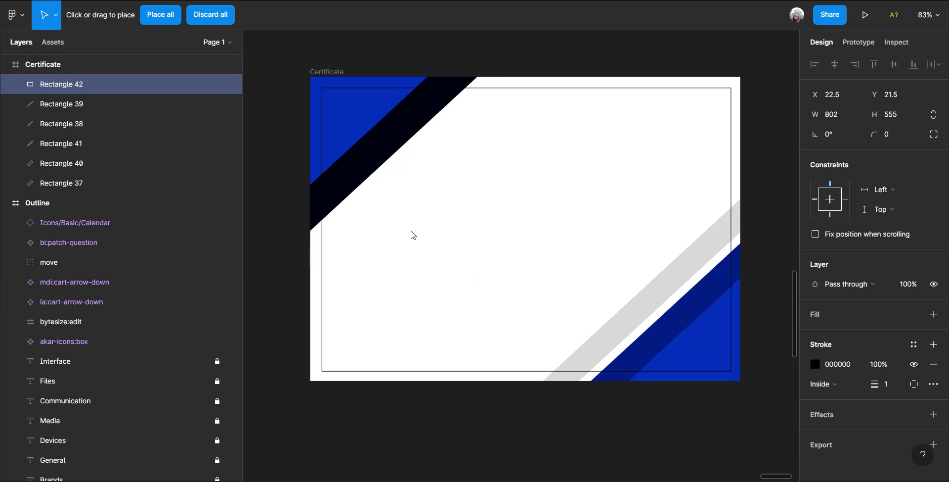
scroll(481, 334, "down", 2)
scroll(480, 333, "down", 2)
left_click(480, 333)
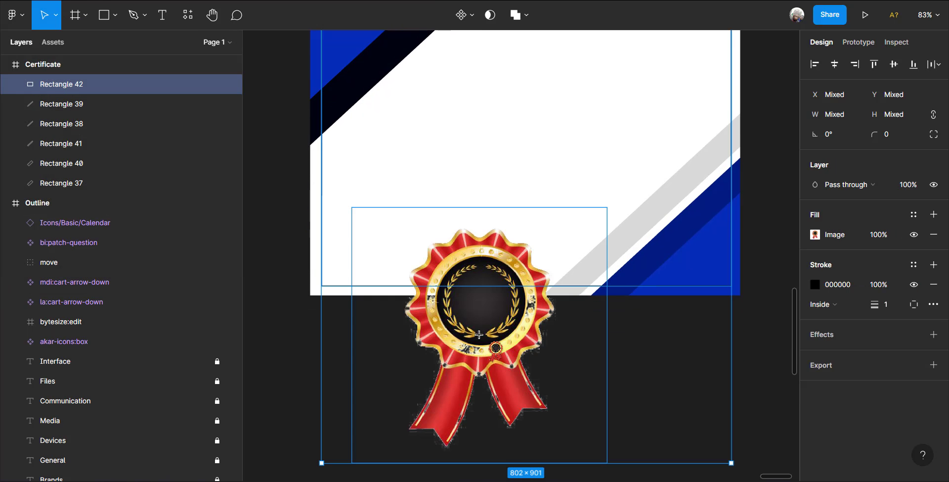
- Move the award badge to the certificate's upper-left corner and scale it down proportionally to about 269 × 269
left_click(514, 337)
left_click_drag(507, 342, 500, 176)
scroll(501, 176, "up", 3)
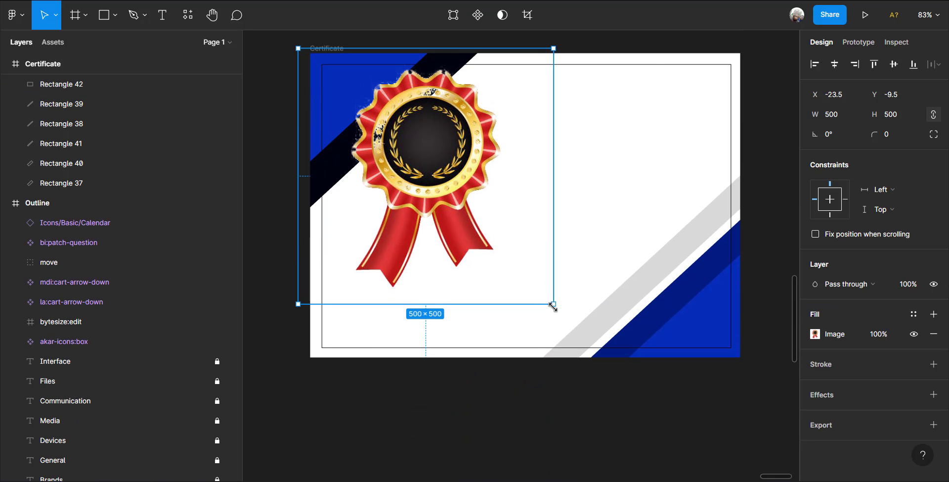
left_click_drag(513, 260, 403, 125)
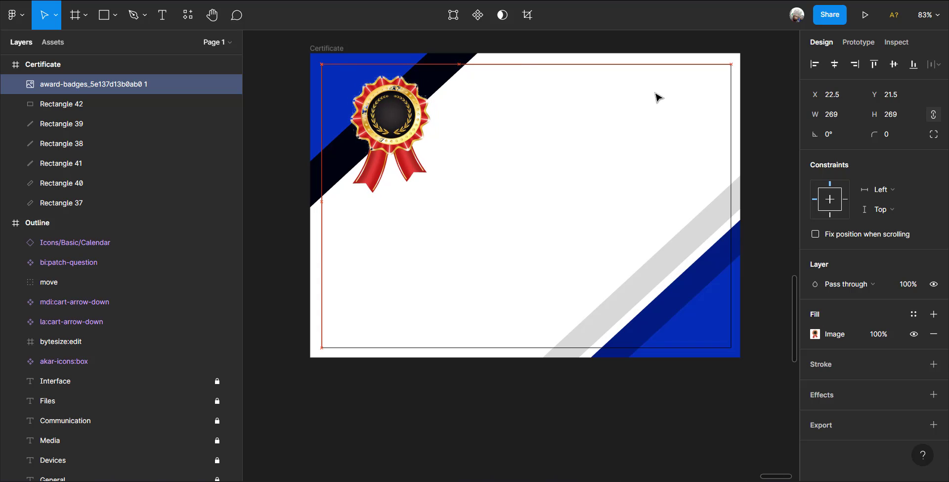
- Sample a pale gold from the badge, FFF19E, as the border rectangle's stroke color and set the stroke width to 2
left_click(661, 69)
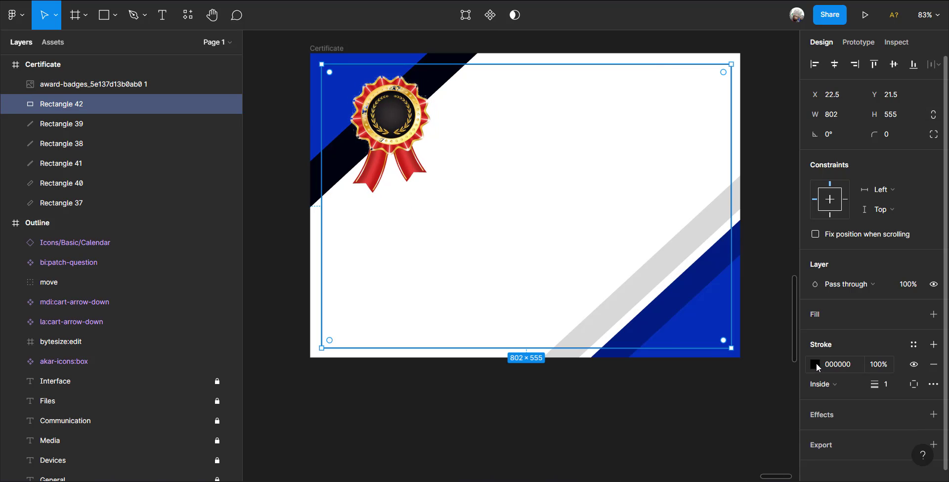
left_click(816, 364)
left_click(669, 343)
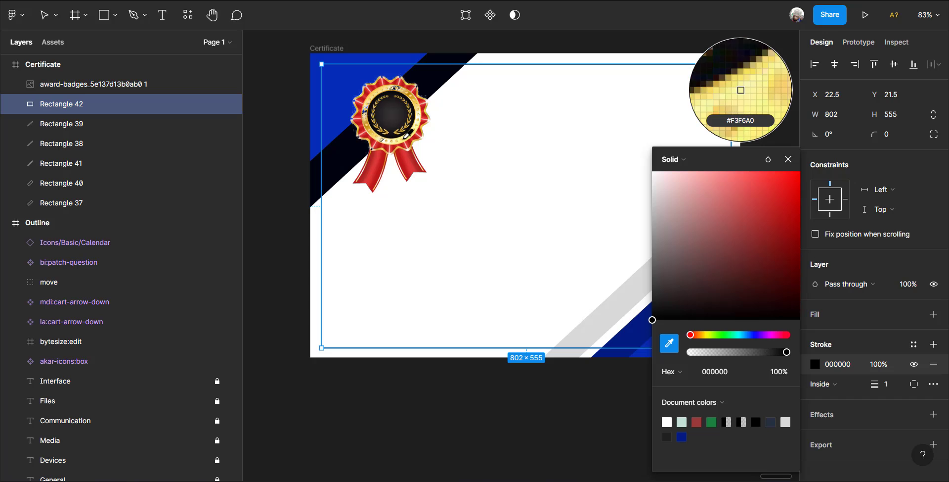
left_click(404, 138)
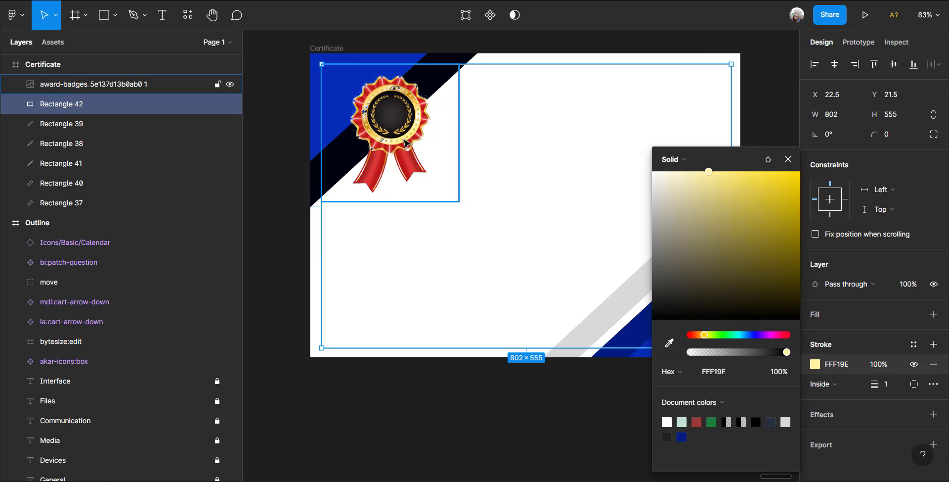
left_click(891, 385)
key("Return")
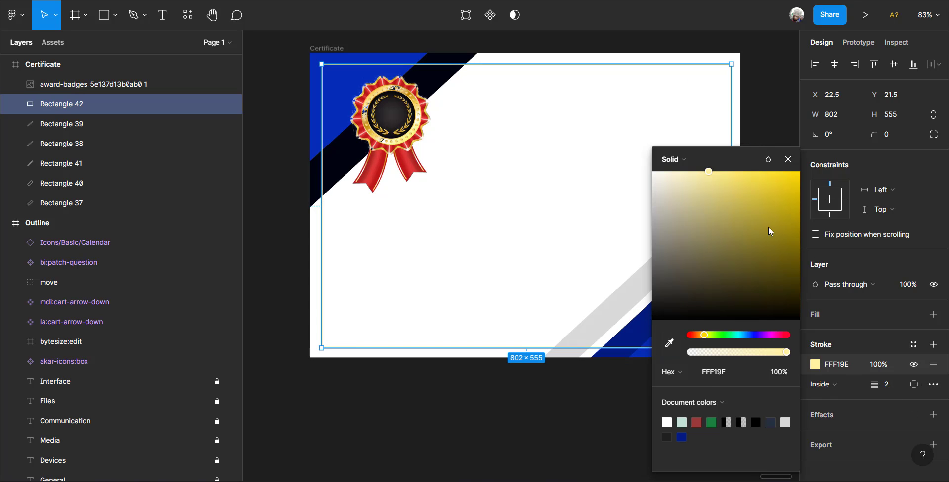
left_click(772, 78)
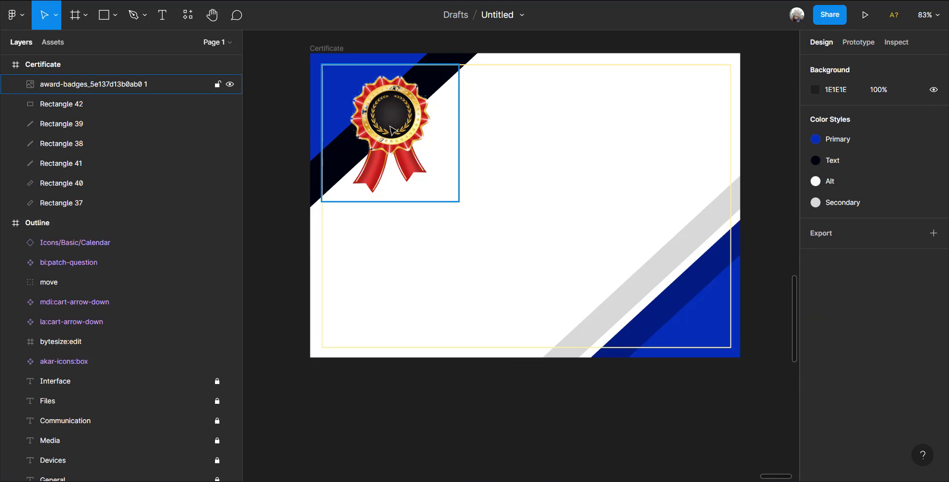
- Darken the border rectangle's stroke color to the deep gold 968103
left_click(393, 130)
left_click(700, 349)
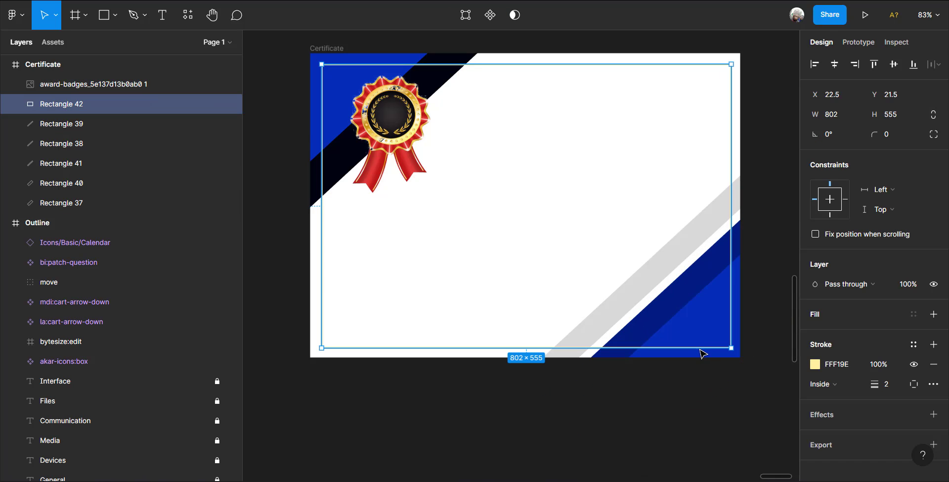
left_click(814, 364)
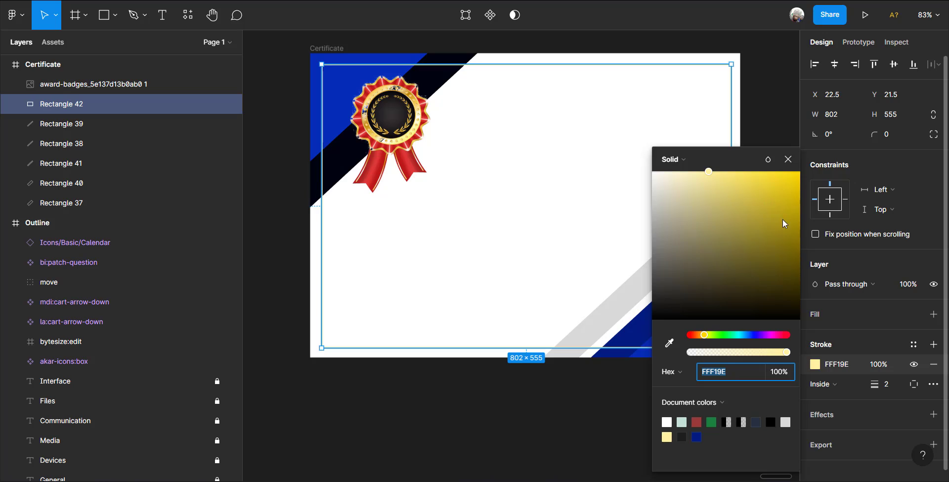
left_click_drag(783, 219, 798, 236)
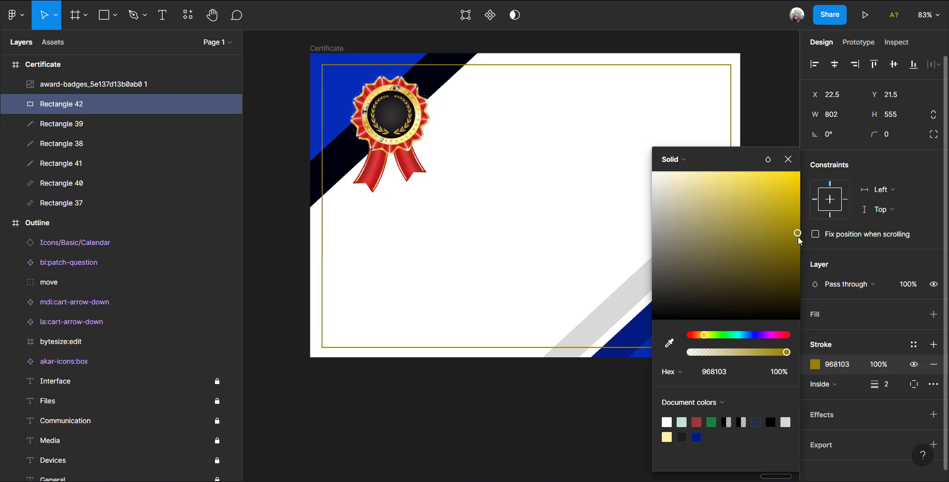
left_click(529, 415)
scroll(593, 181, "up", 1)
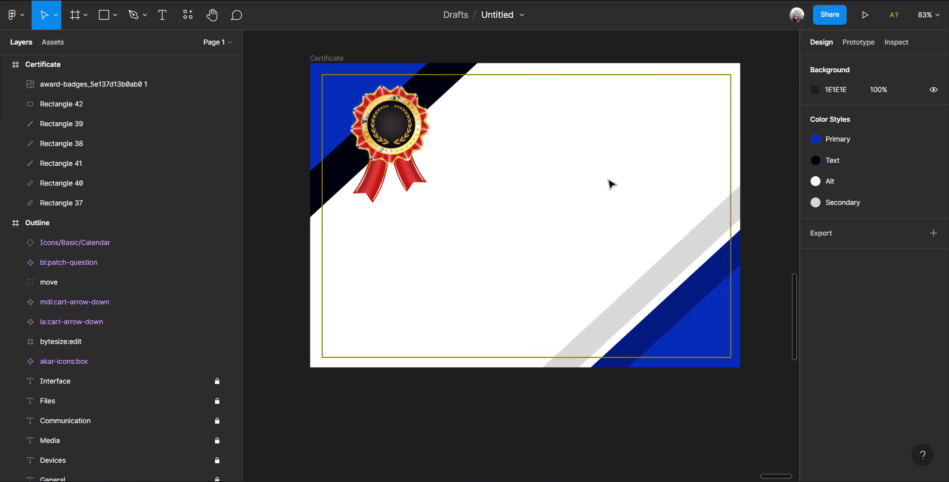
- Add the heading text CERTIFICATE in the upper-right area of the certificate
left_click(161, 16)
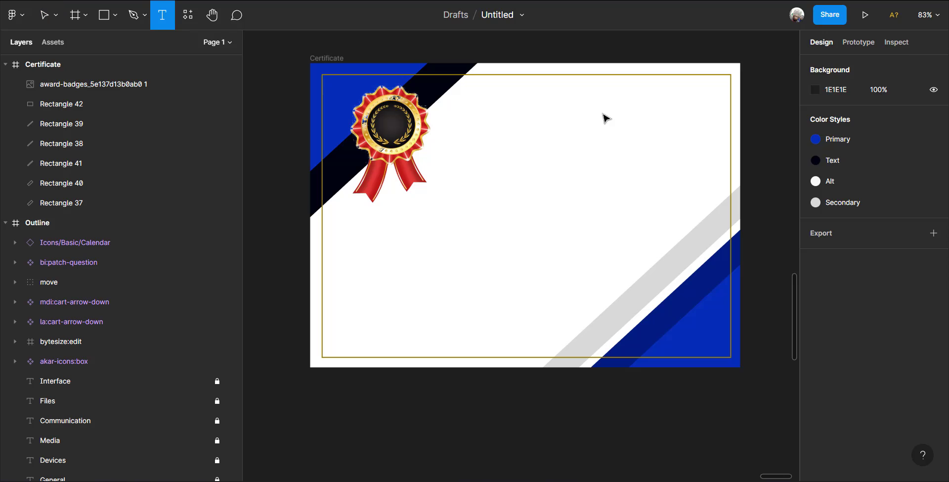
left_click(577, 97)
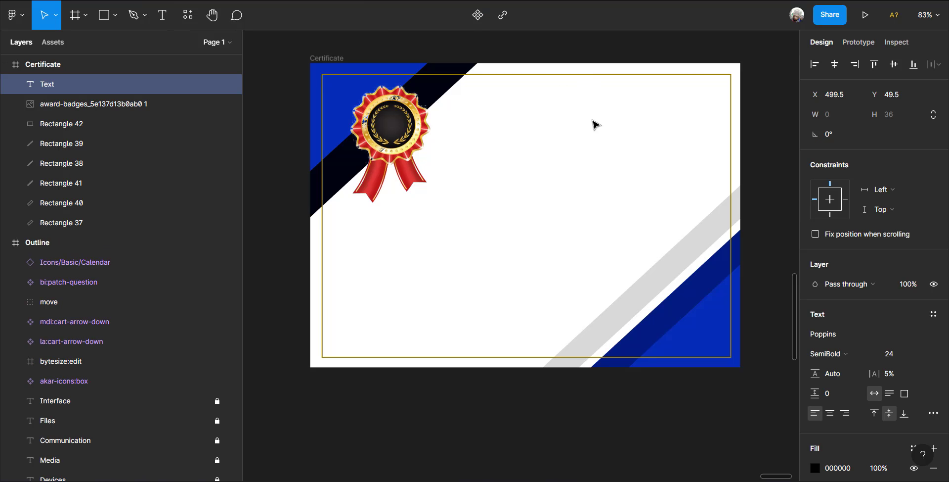
type("CERTIFI")
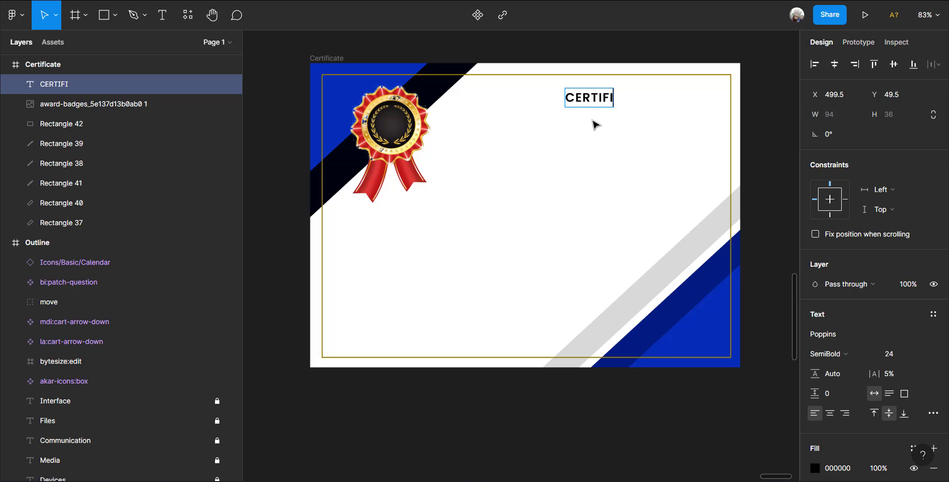
type("CATE")
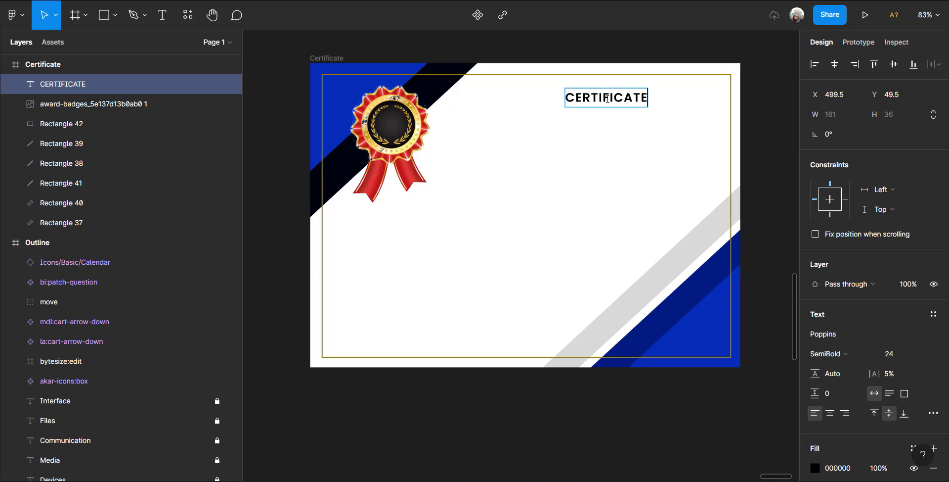
- Set the CERTIFICATE heading's font size to 40 and nudge it right to X 510.5
key("ctrl+a")
left_click(921, 359)
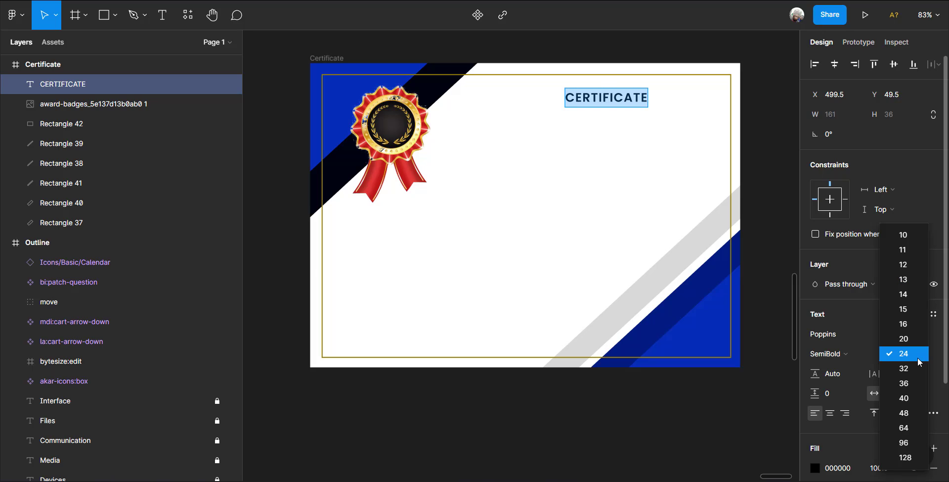
left_click(899, 395)
key("Escape")
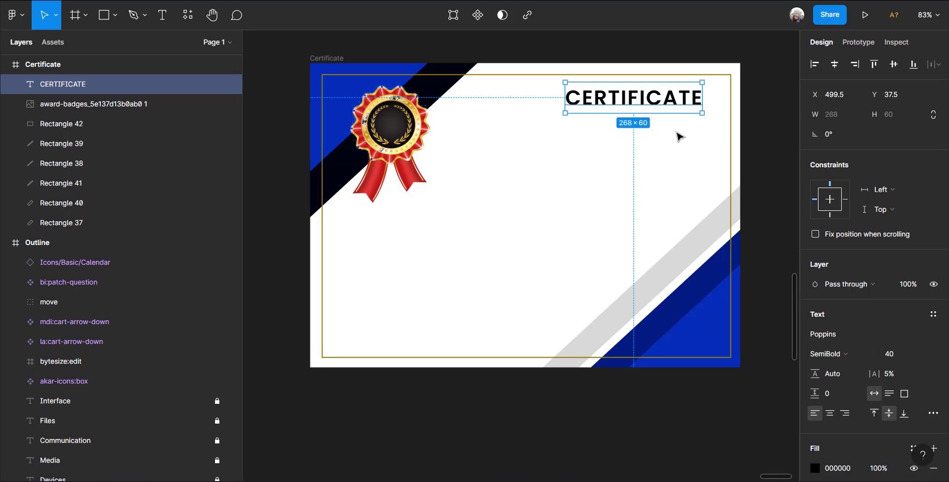
key("shift+Right")
key("Right")
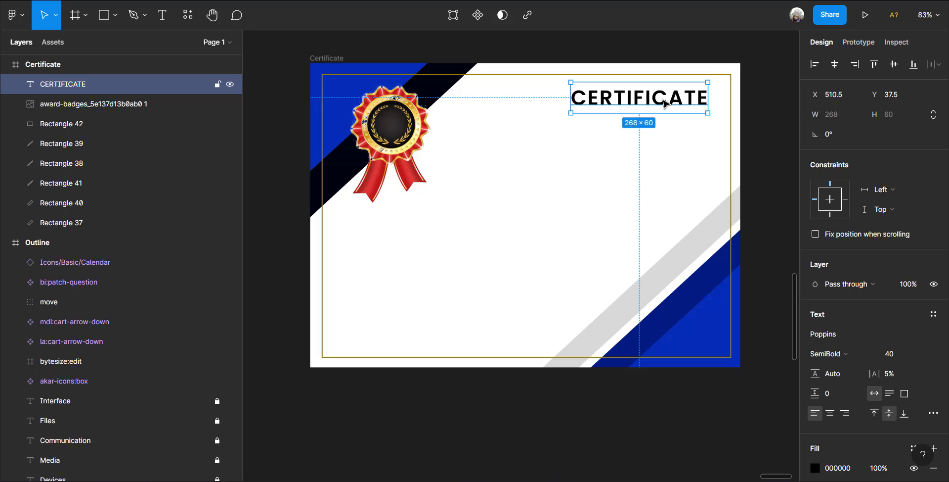
- Duplicate the CERTIFICATE heading directly below itself and change the copy's text to OF COMPLETION
key("ctrl+d")
left_click_drag(664, 111, 662, 127)
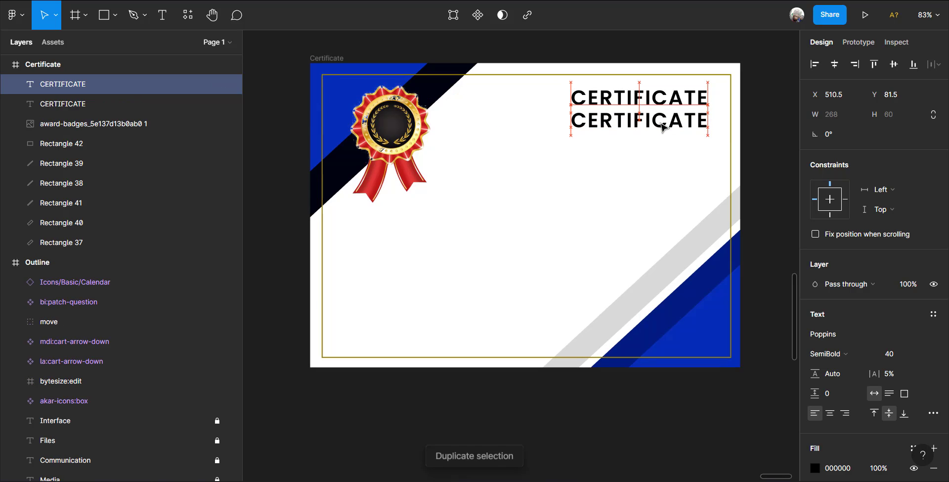
double_click(663, 128)
type("of")
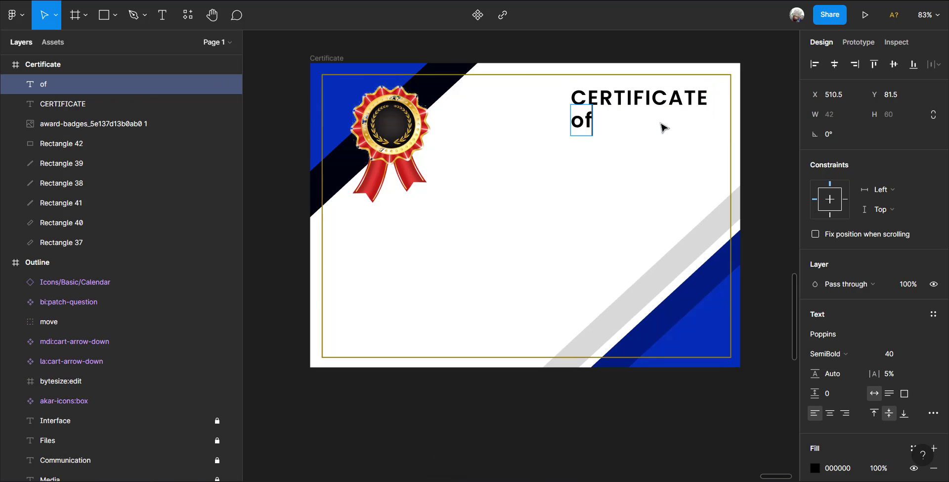
key("BackSpace")
type("OF ")
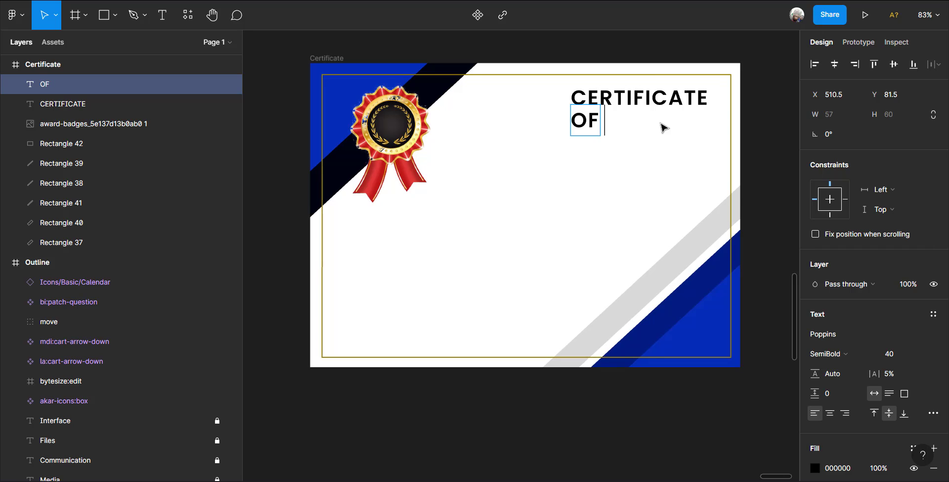
type("COMPLET")
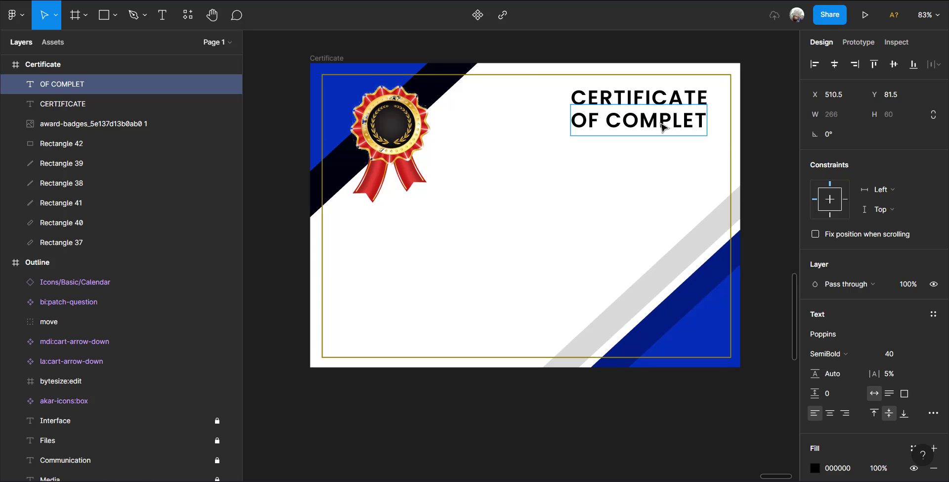
type("ION")
- Set the OF COMPLETION text to font size 20 and move it close beneath CERTIFICATE, flush with its right edge
key("ctrl+a")
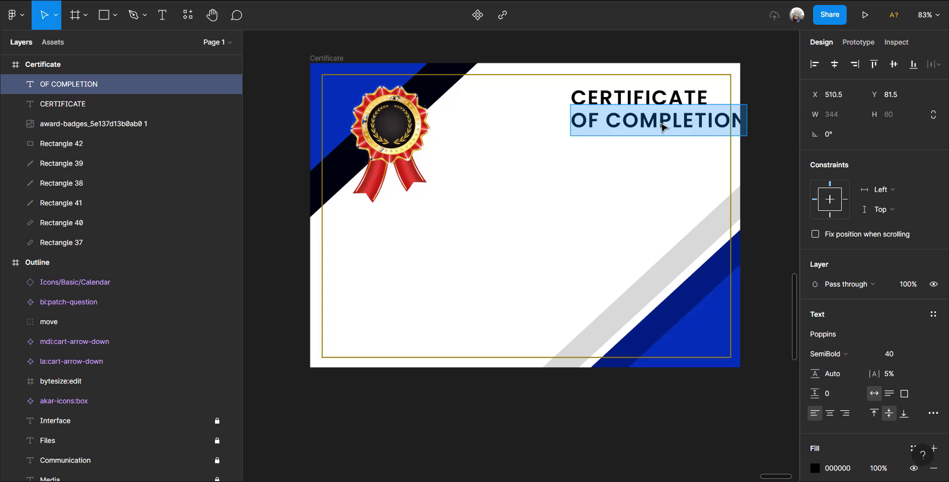
left_click(901, 357)
type("2")
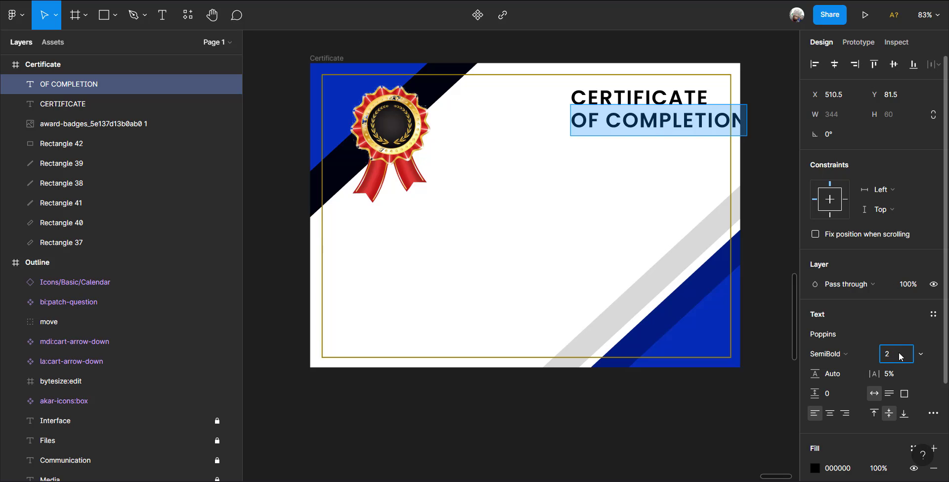
type("0")
key("Return")
left_click(649, 140)
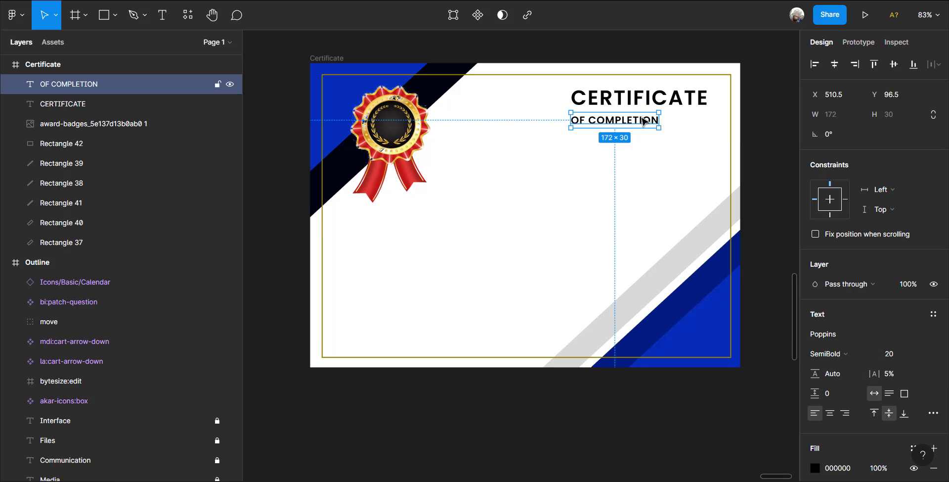
left_click_drag(644, 121, 682, 113)
left_click(761, 128)
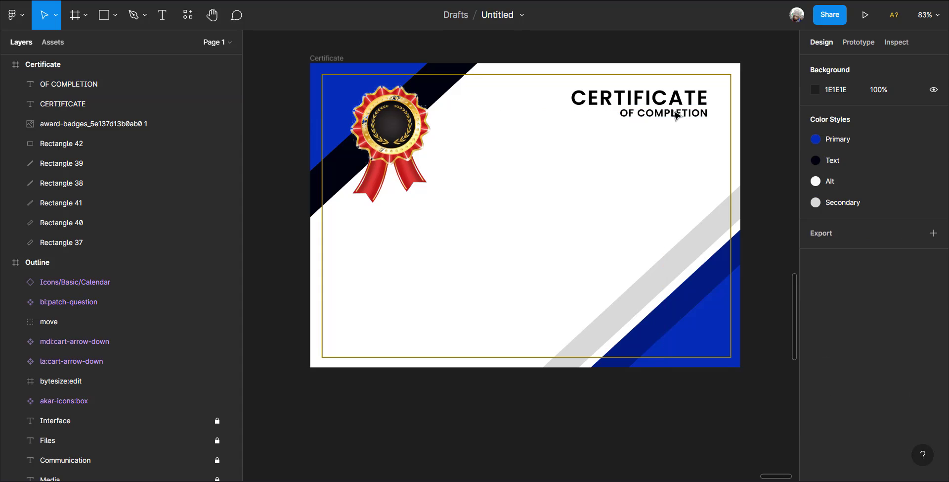
- Duplicate the OF COMPLETION text into the middle of the certificate and change the copy to PROUDLY PRESENTED TO
left_click(670, 113)
key("ctrl+d")
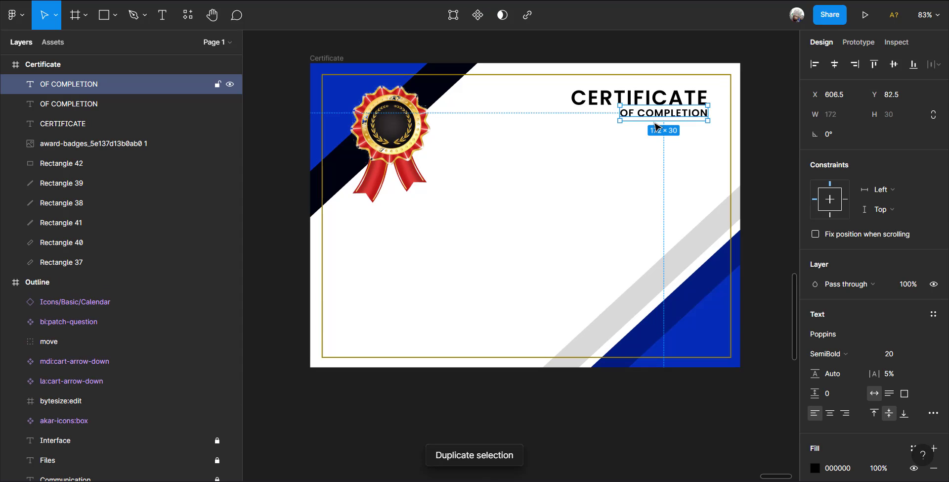
left_click_drag(670, 116, 486, 201)
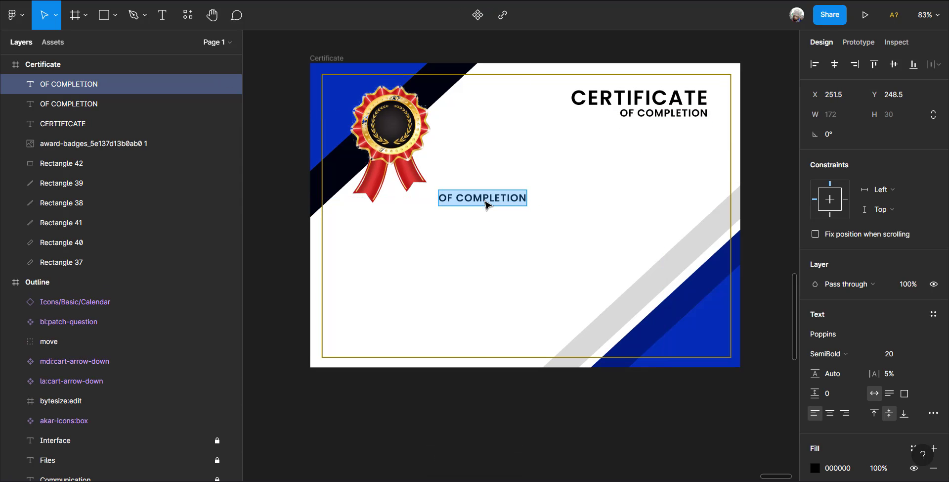
type("PRESENTED TO")
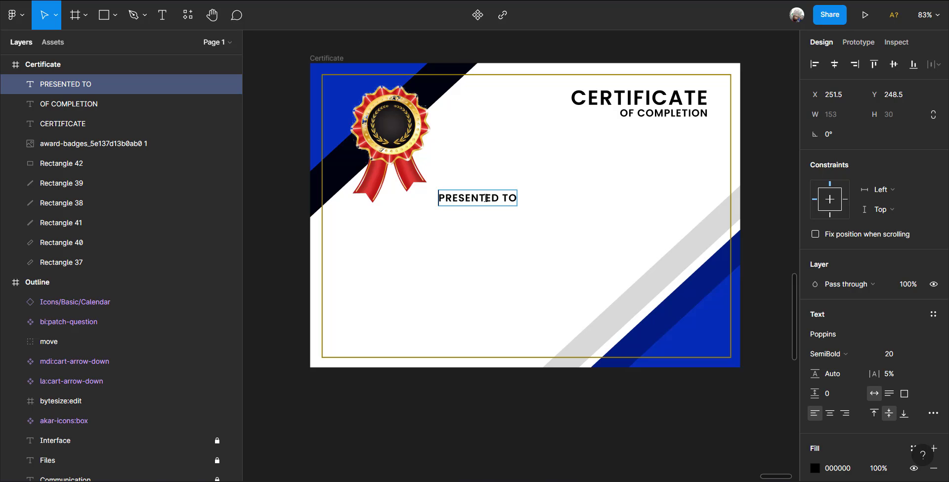
type("PROUDLY")
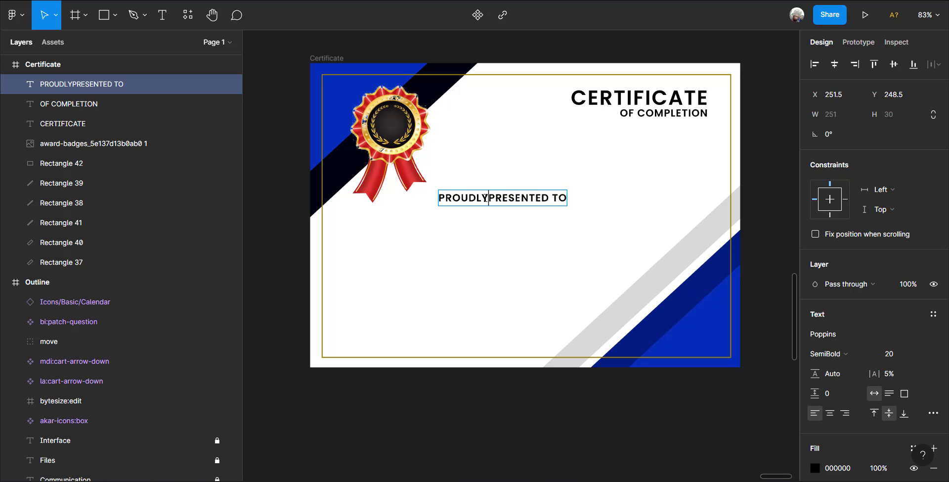
key("Escape")
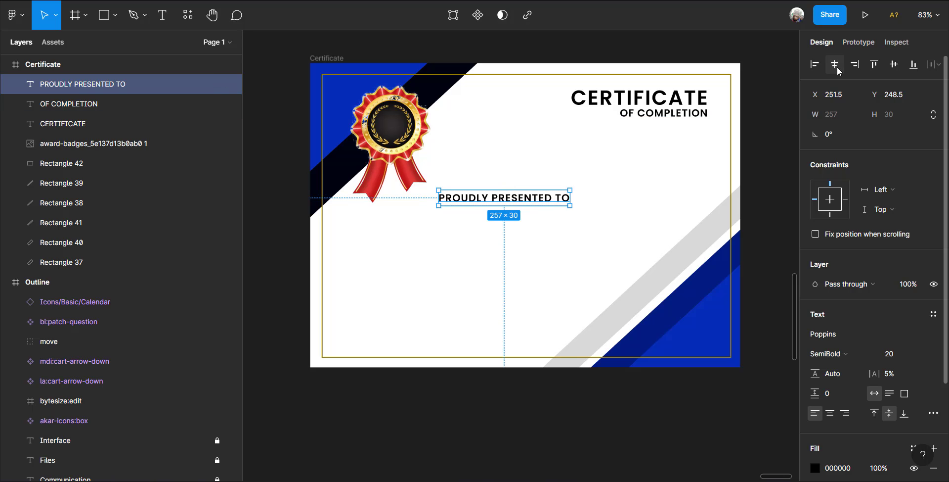
- Center the PROUDLY PRESENTED TO text horizontally in the certificate and nudge it up to Y 236.5
left_click(838, 69)
key("Up")
key("Up")
key("Up")
key("Up")
key("Up")
key("Up")
key("Up")
key("Up")
key("Up")
key("Up")
key("Up")
key("Up")
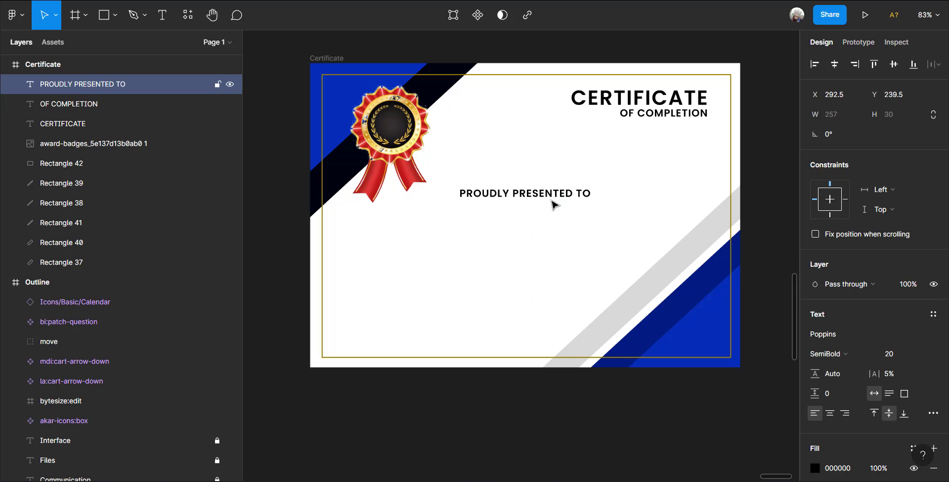
- Duplicate the PROUDLY PRESENTED TO text a little below itself and replace the copy's text with the recipient's title and full name
key("ctrl+d")
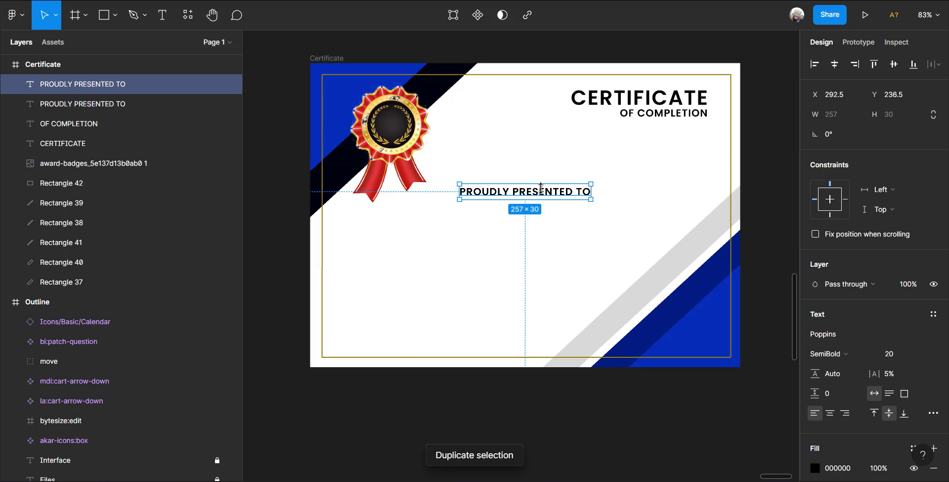
left_click_drag(539, 193, 512, 220)
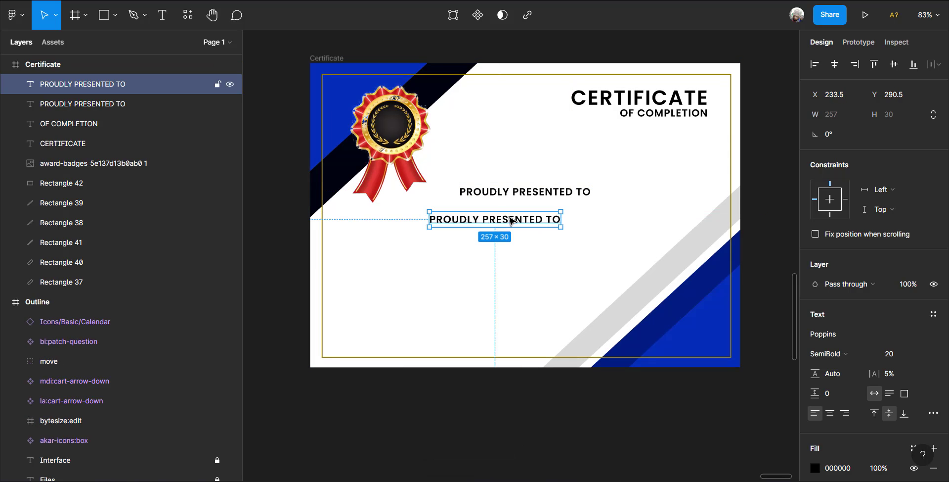
double_click(512, 221)
type("Mr. John Doe")
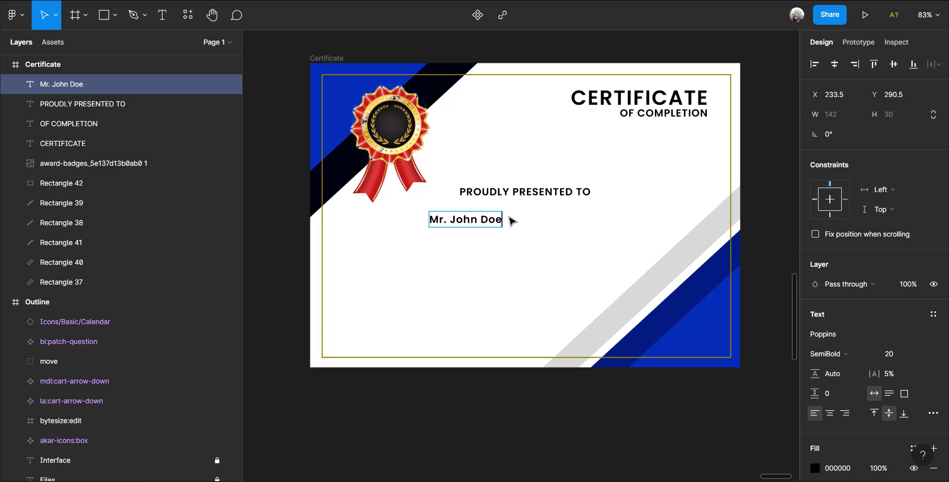
- Set the recipient name text to font size 48
key("ctrl+a")
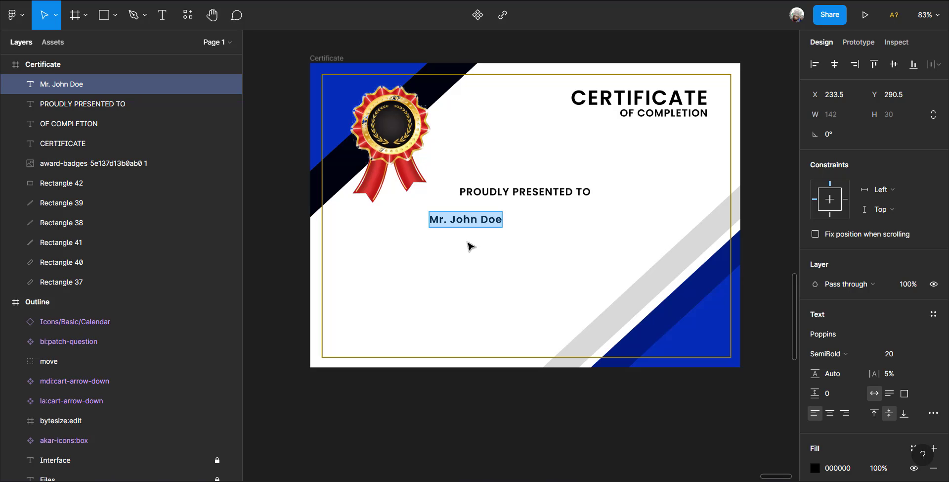
left_click(926, 354)
left_click(906, 417)
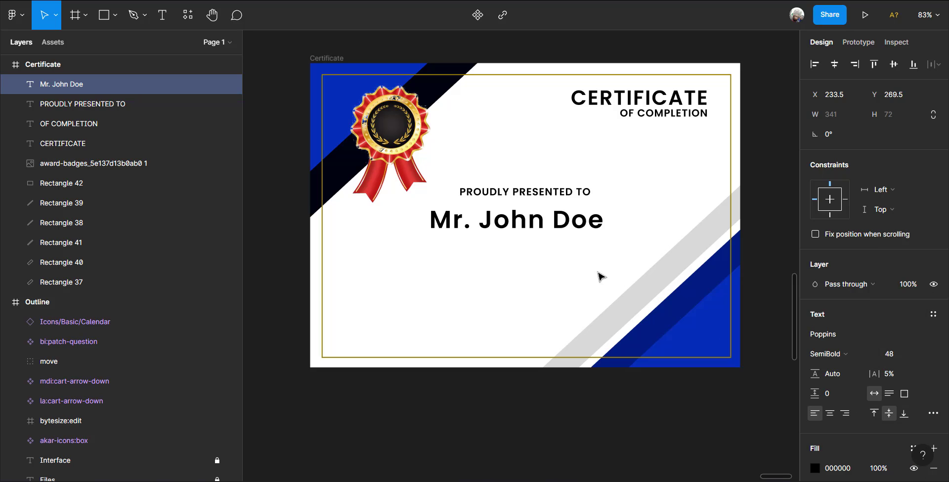
key("Escape")
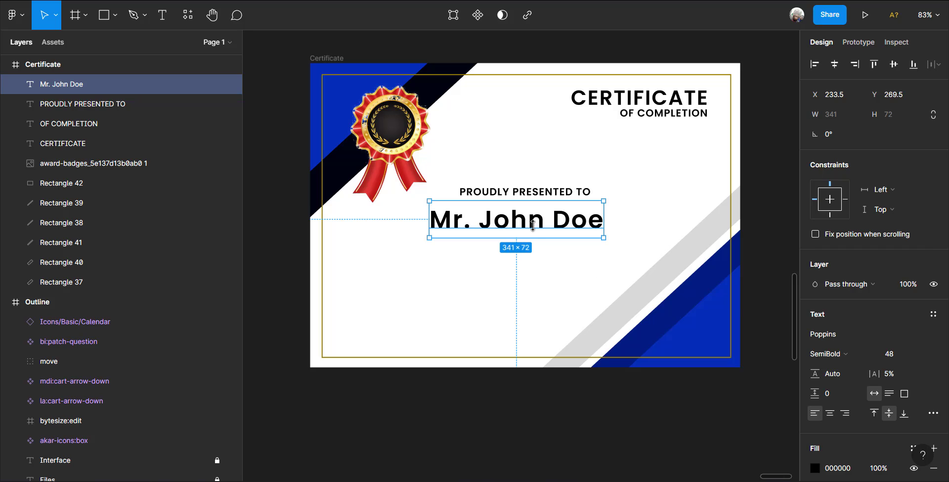
- Center the recipient name horizontally in the certificate and nudge it up to Y 262.5
left_click(834, 64)
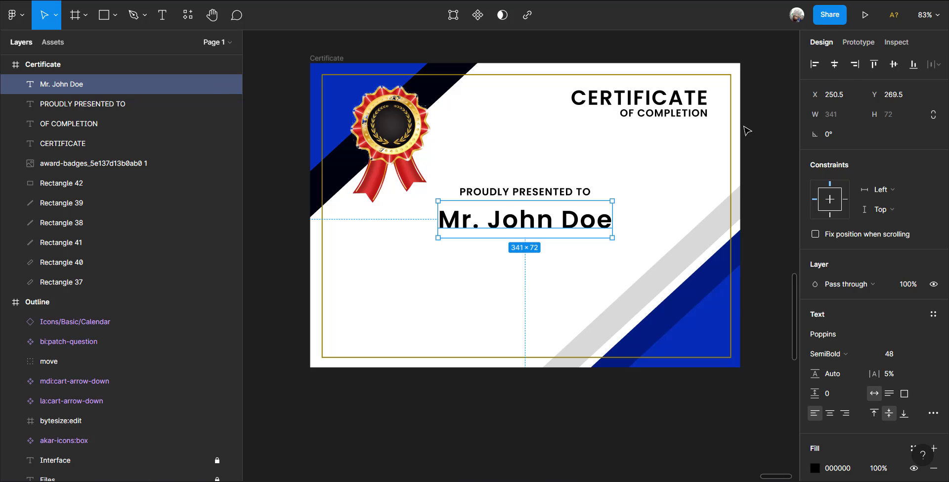
key("Up")
key("Up")
key("Up")
key("Up")
key("Up")
key("Up")
key("Up")
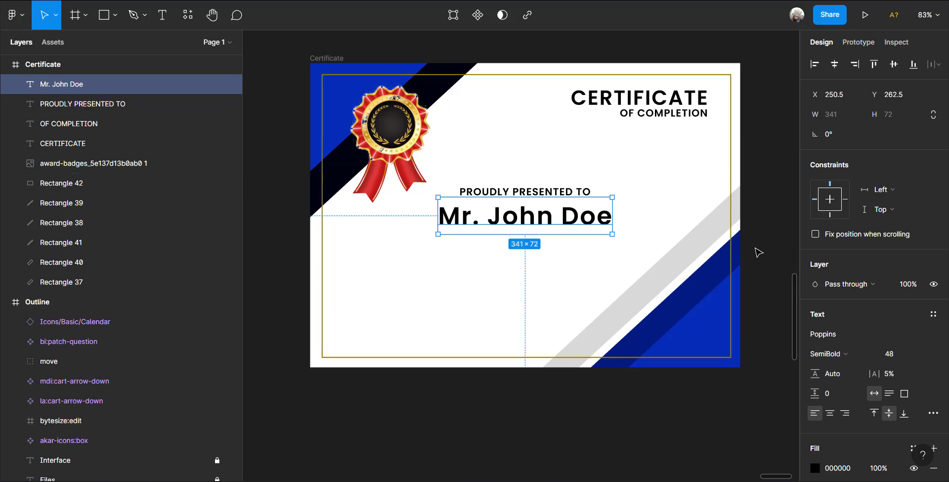
- Fill the recipient name with the red D12A2A sampled from the award badge's ribbon
scroll(872, 449, "down", 5)
left_click(815, 344)
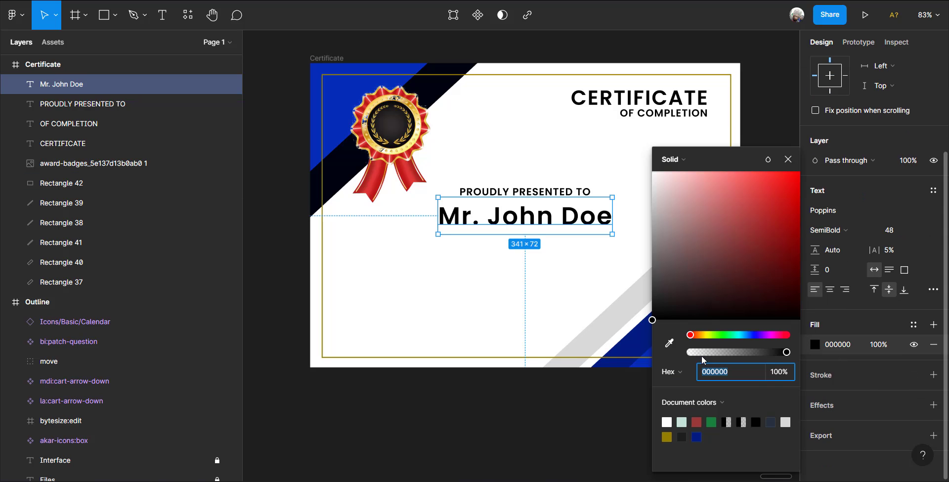
left_click(670, 343)
left_click(405, 170)
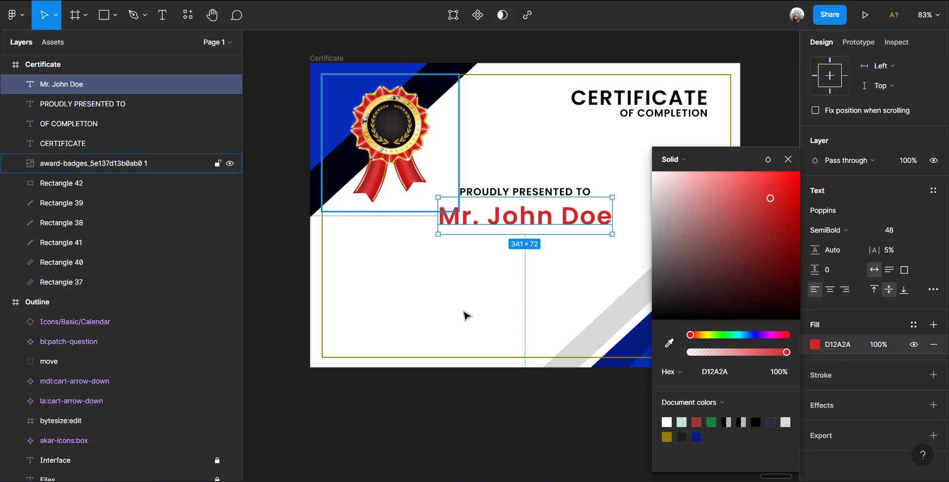
left_click(514, 411)
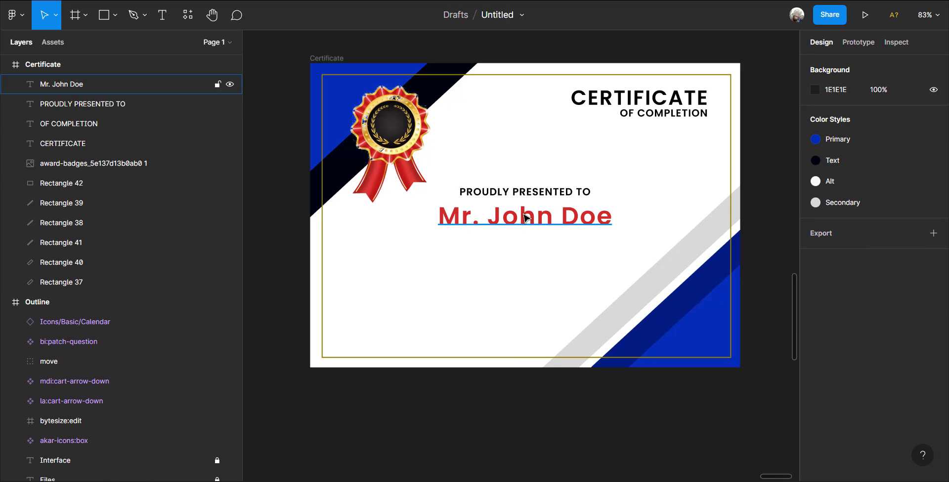
- Move the PROUDLY PRESENTED TO text and the recipient name up together by 12 px
left_click(508, 218)
left_click(521, 194, "shift")
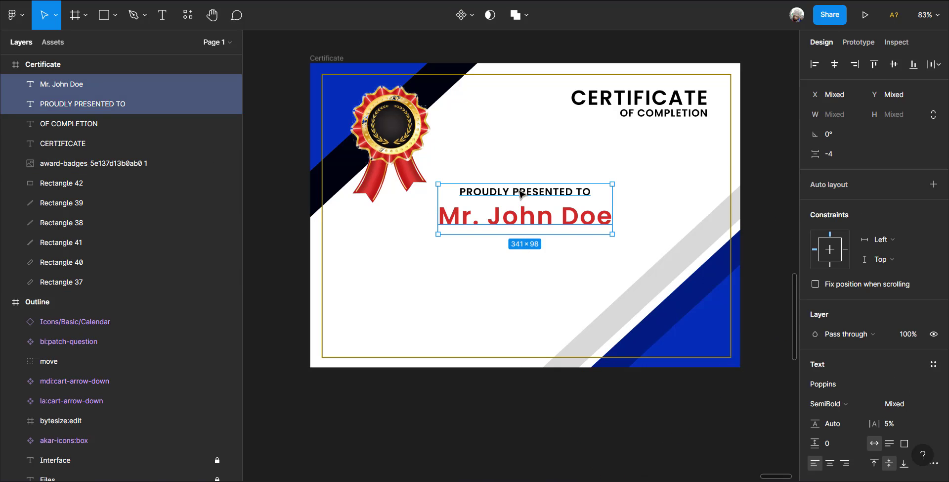
key("Up")
key("Up")
key("Up")
key("Up")
key("Up")
key("Up")
key("Up")
key("Up")
key("Up")
key("Up")
key("Up")
key("Up")
key("Up")
key("Up")
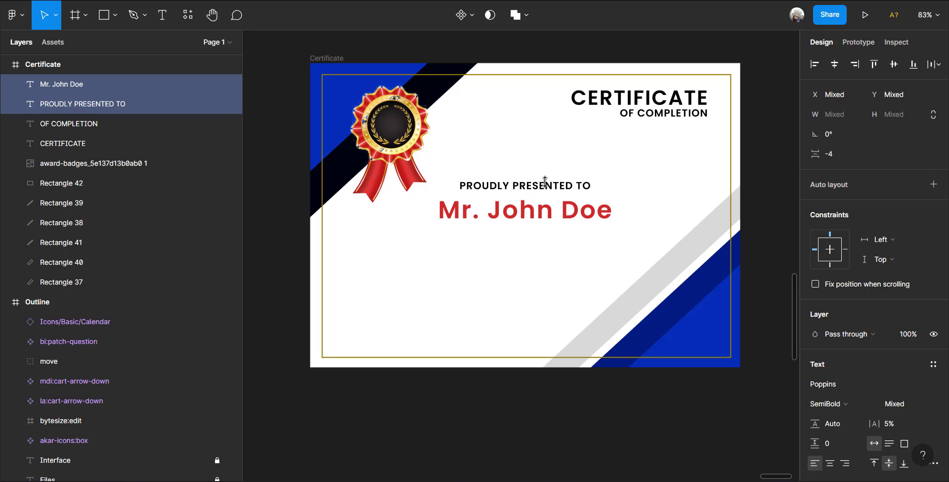
- Duplicate the PROUDLY PRESENTED TO text into the certificate's lower left area and change the copy to DATE
left_click(564, 196)
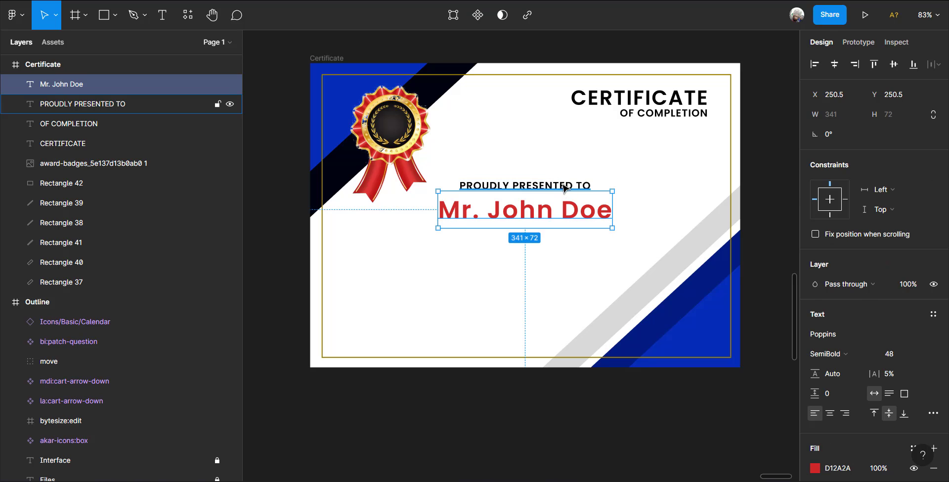
left_click(564, 187)
key("ctrl+d")
left_click_drag(564, 187, 443, 344)
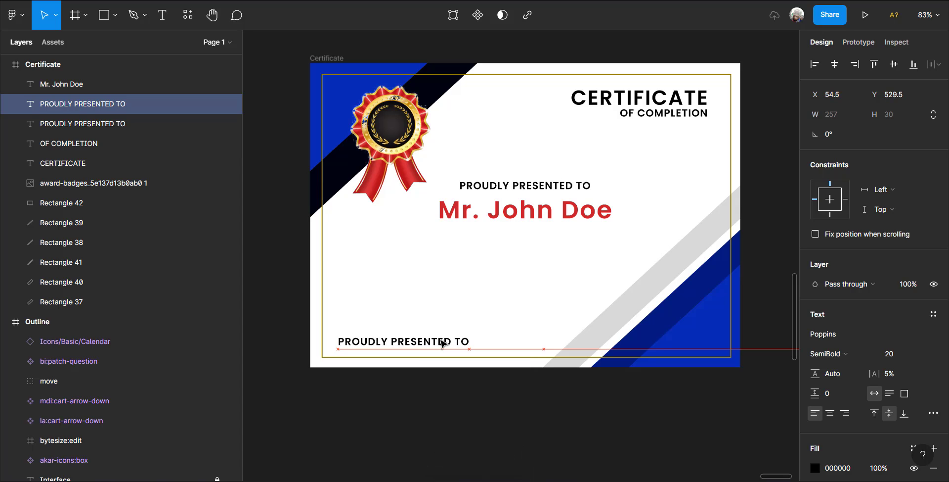
double_click(441, 340)
type("D")
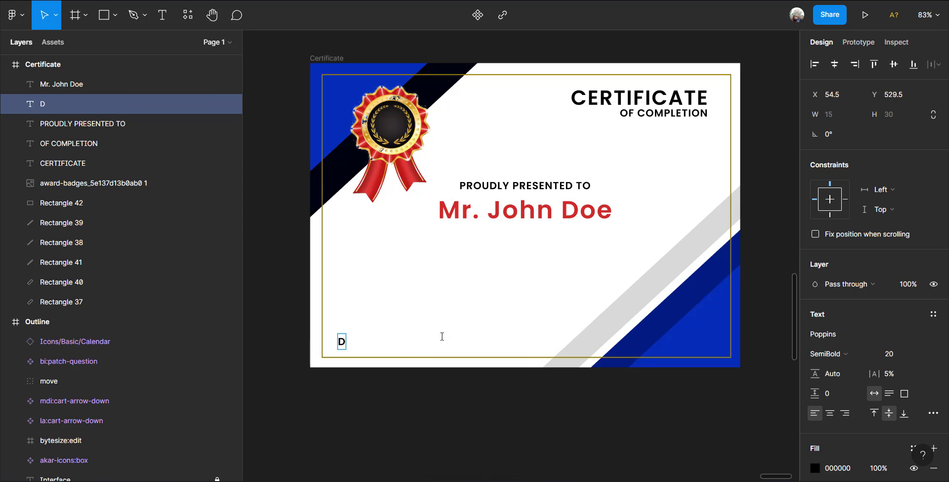
type("ATE")
key("Escape")
- Extend the DATE text to DATE & SIGNATURE and move it along the certificate's lower edge to X 157.5
left_click_drag(354, 344, 418, 348)
double_click(417, 341)
key("Escape")
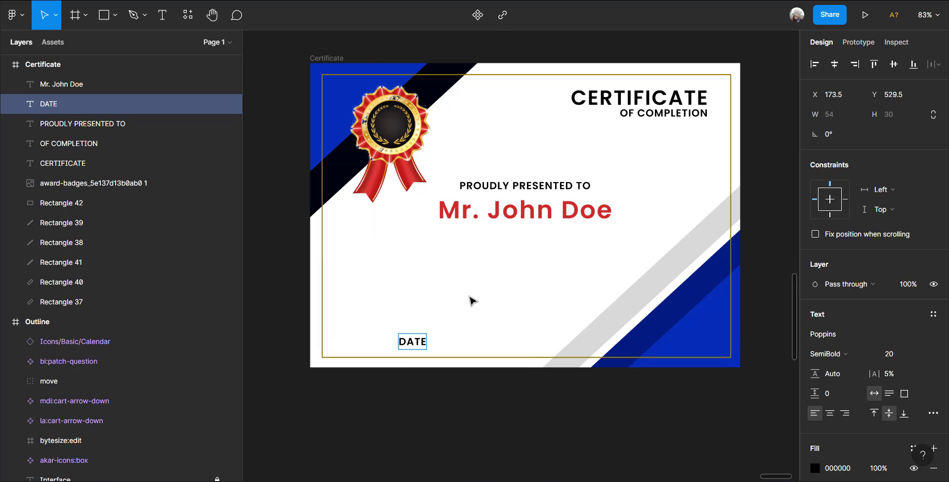
type("/SIGNATURE")
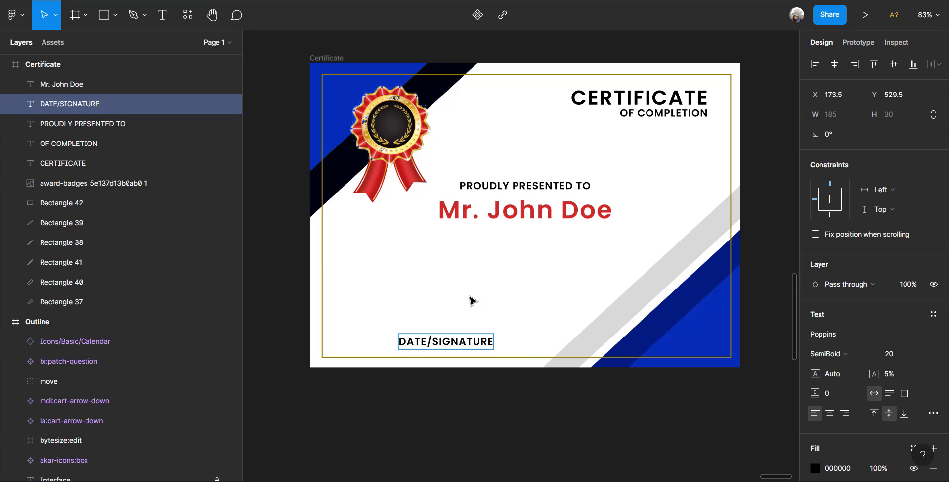
left_click(435, 342)
key("BackSpace")
type("&")
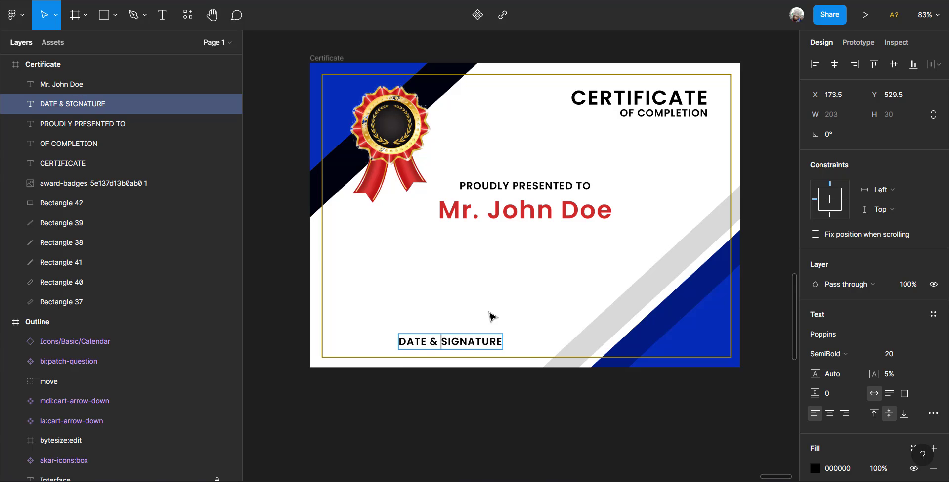
key("Escape")
left_click_drag(461, 342, 454, 343)
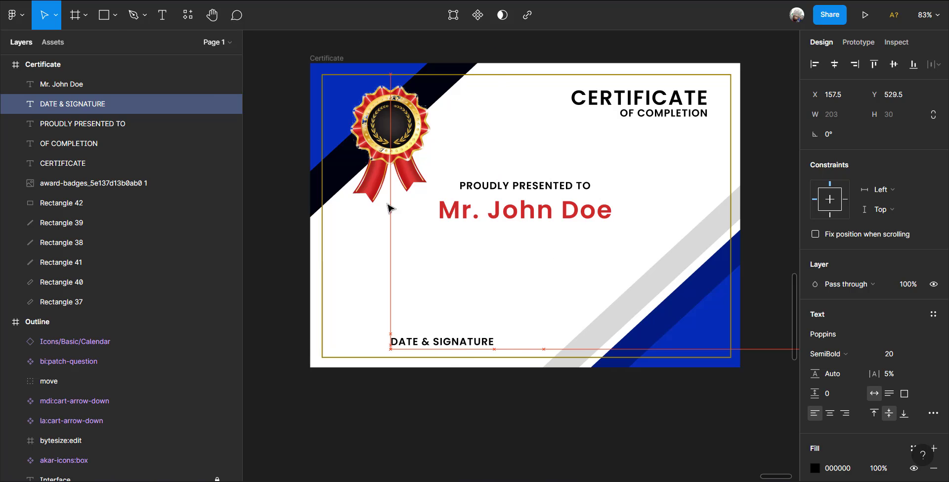
- Draw a horizontal signature line about 377 px long just above the DATE & SIGNATURE text
left_click(116, 18)
left_click(92, 60)
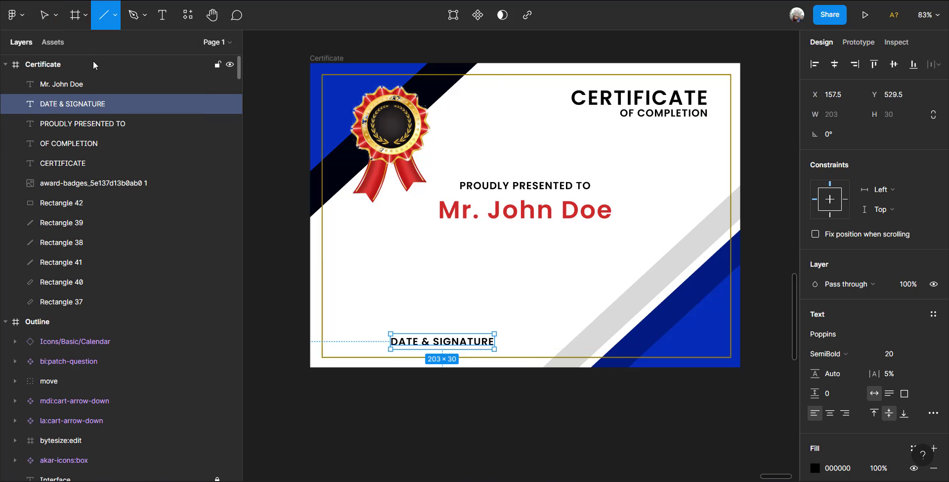
left_click_drag(351, 320, 546, 321)
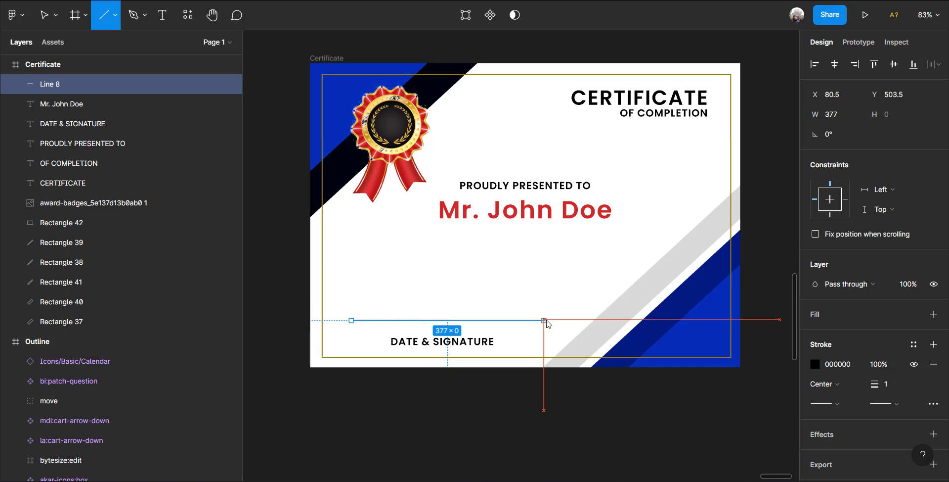
- Align the signature line and the DATE & SIGNATURE text on their horizontal centers with a vertical spacing of 10
left_click(488, 342, "shift")
left_click(836, 71)
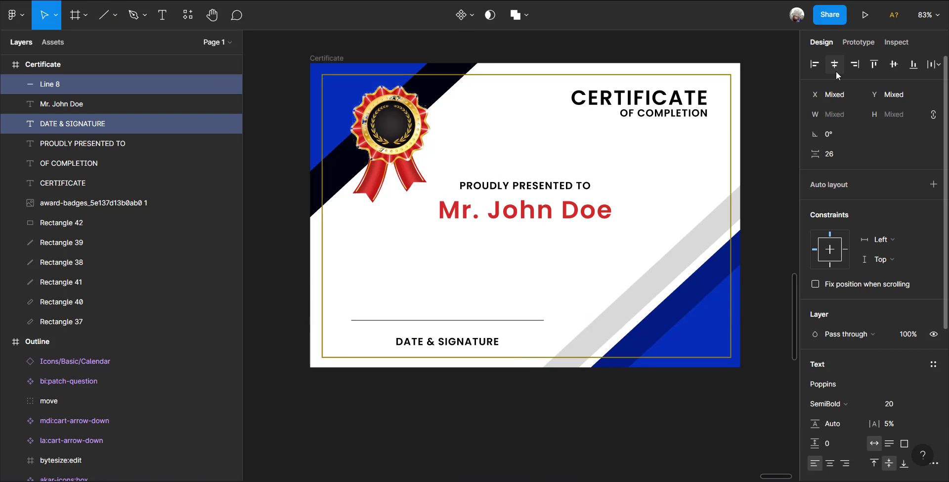
left_click(851, 156)
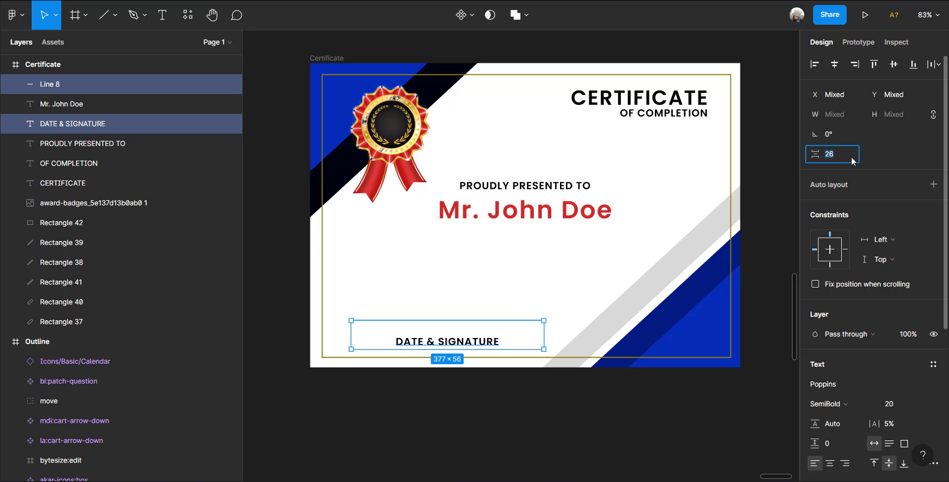
key("Return")
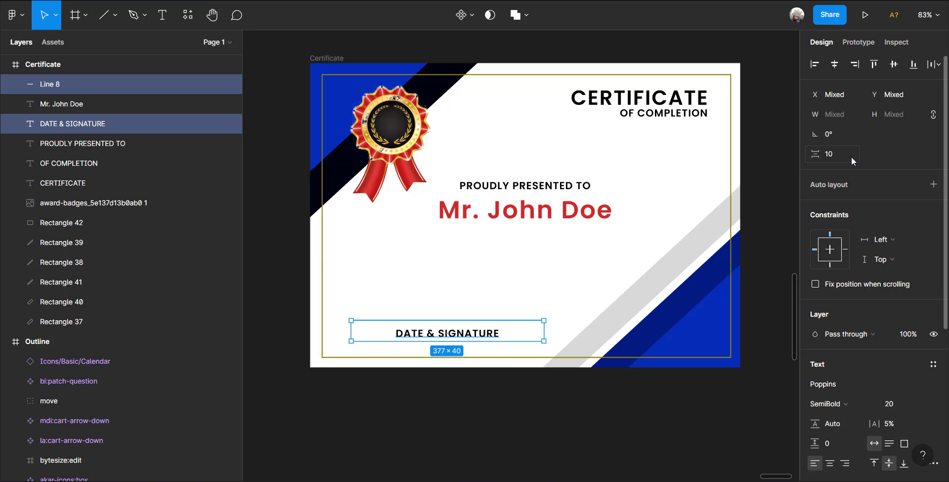
- Nudge the signature line and the DATE & SIGNATURE text down together to sit just above the gold border's lower edge
key("Down")
key("Down")
key("Down")
key("Down")
key("Down")
key("Down")
key("Down")
key("Down")
key("Down")
key("Down")
key("Down")
key("Down")
key("Down")
key("Down")
key("Down")
key("Down")
key("Down")
key("Down")
key("Down")
key("Down")
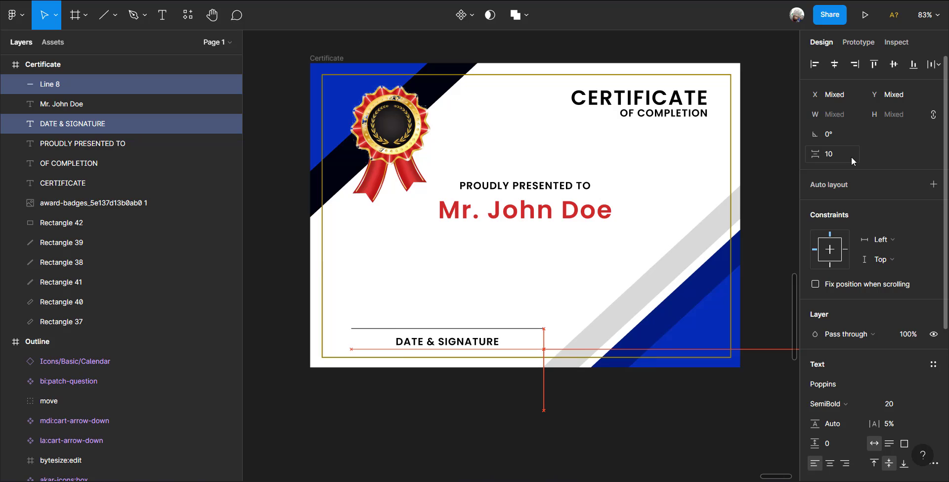
key("Up")
key("Up")
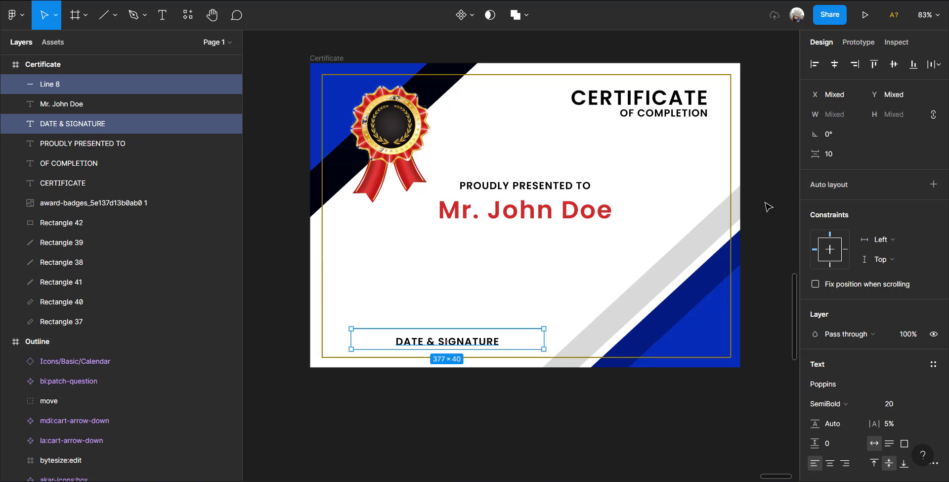
left_click(783, 202)
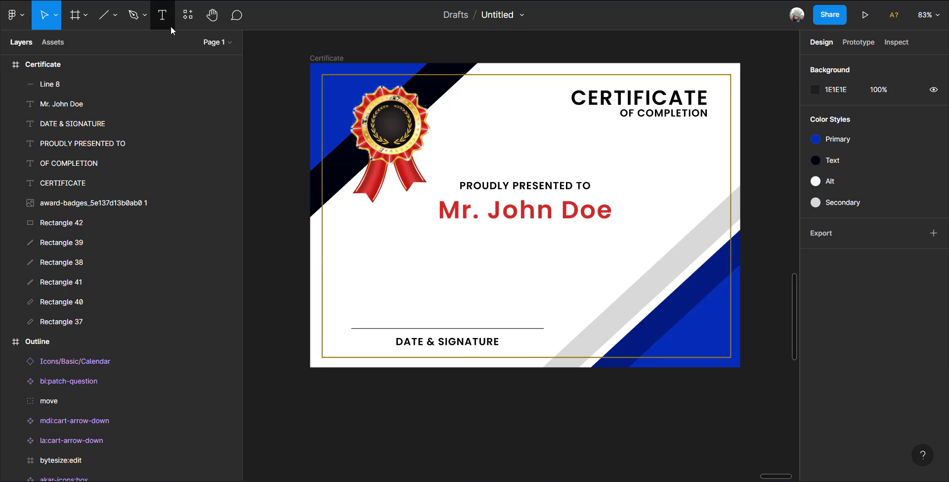
- Add a placeholder text H below the recipient name and set its font weight to Regular
left_click(162, 15)
left_click(406, 243)
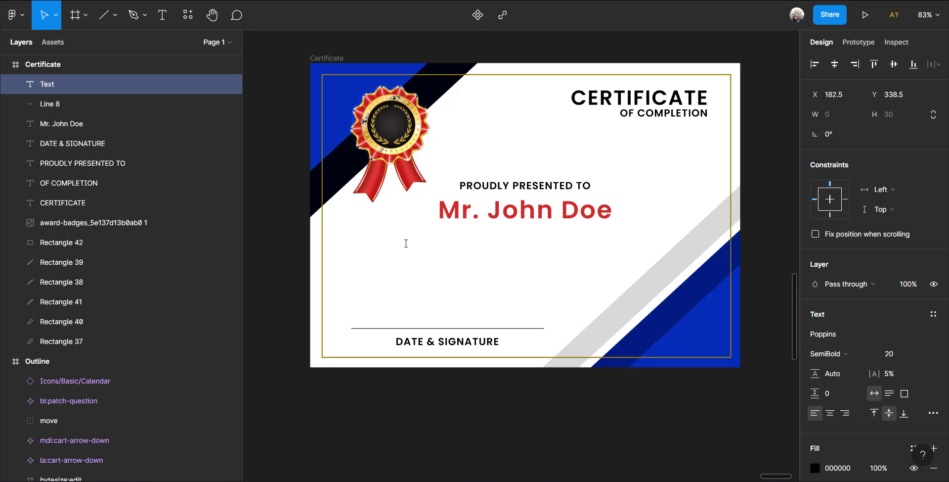
type("H")
double_click(407, 243)
left_click(847, 354)
left_click(835, 241)
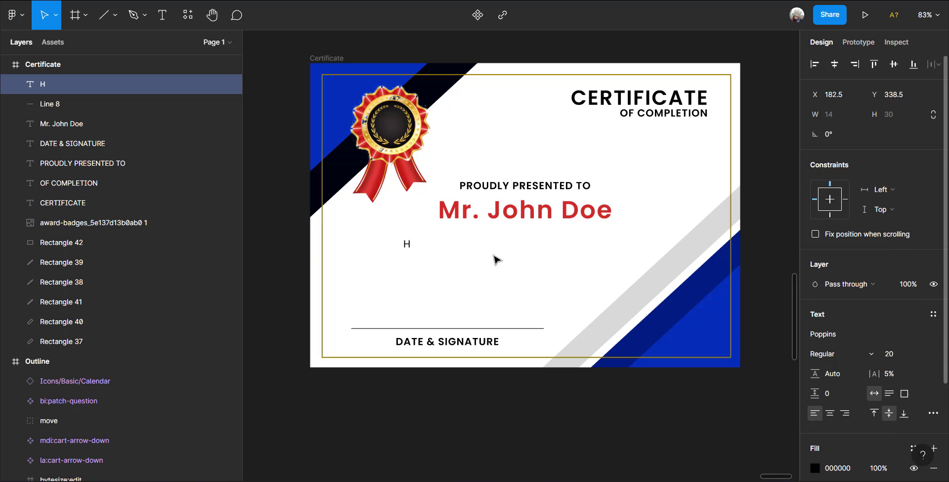
- Replace the placeholder H with 3 generated sentences using the Lorem ipsum plugin
right_click(409, 242)
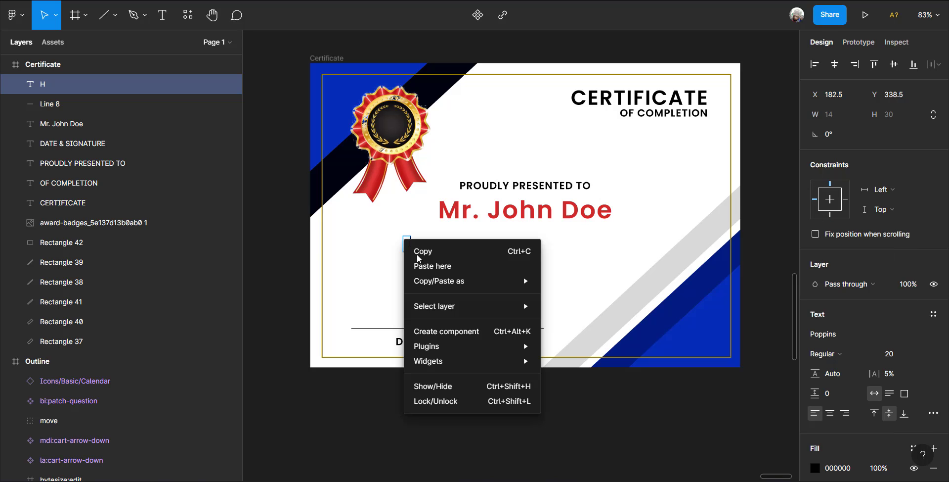
mouse_move(477, 349)
left_click(569, 361)
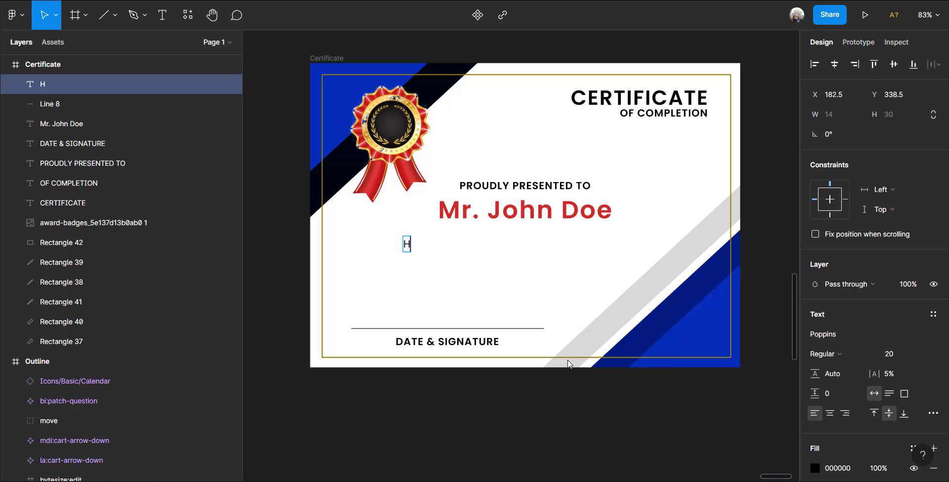
double_click(401, 270)
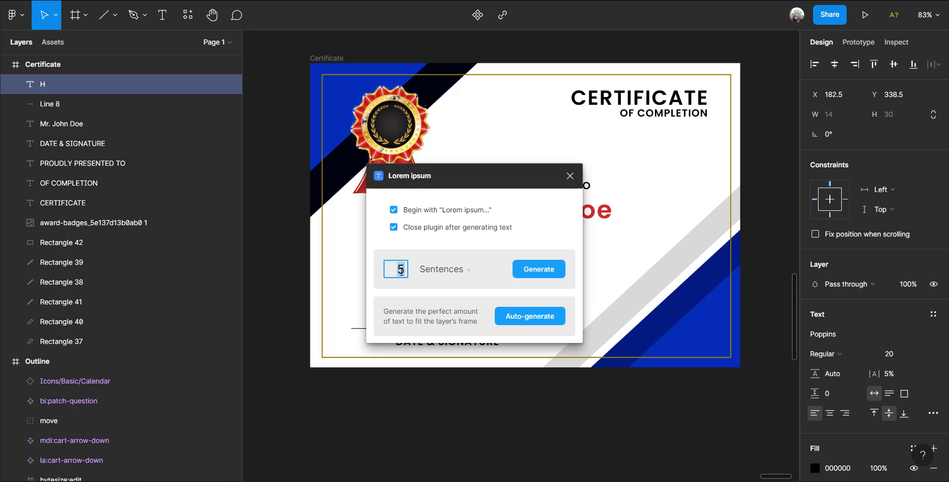
type("3")
left_click(536, 270)
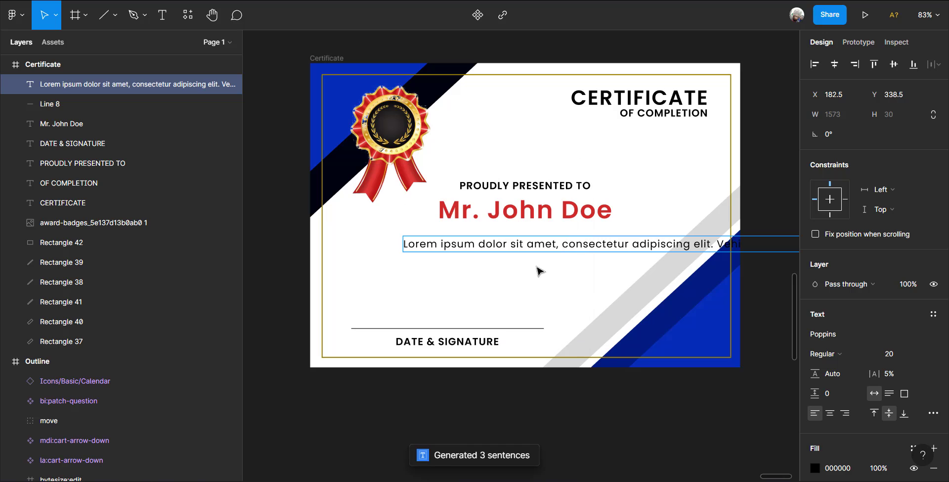
- Break the lorem ipsum text into three lines after "consectetur" and "metus", and trim its ending to "mauris."
double_click(635, 244)
key("Return")
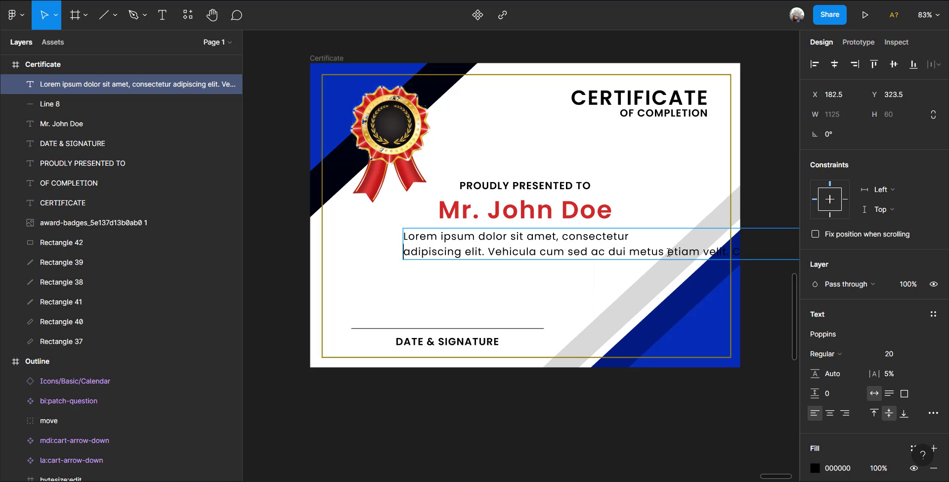
left_click(668, 252)
key("Return")
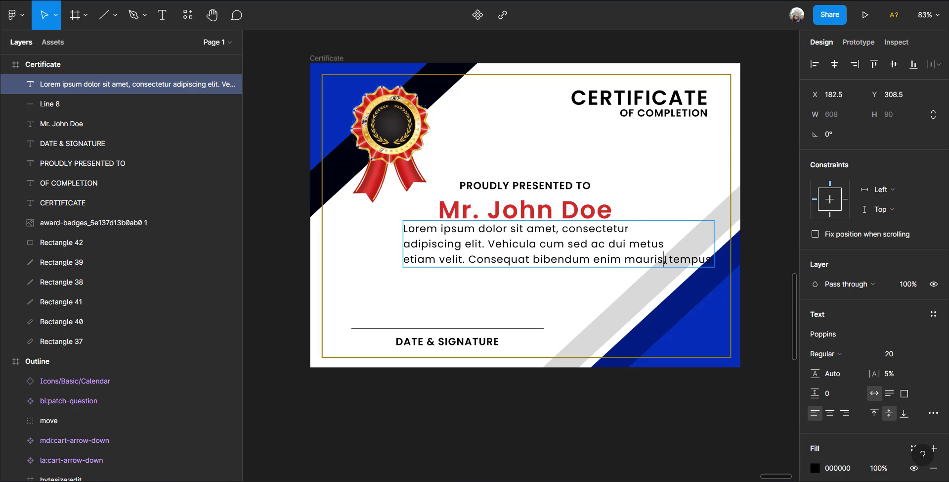
left_click_drag(665, 259, 742, 266)
key("BackSpace")
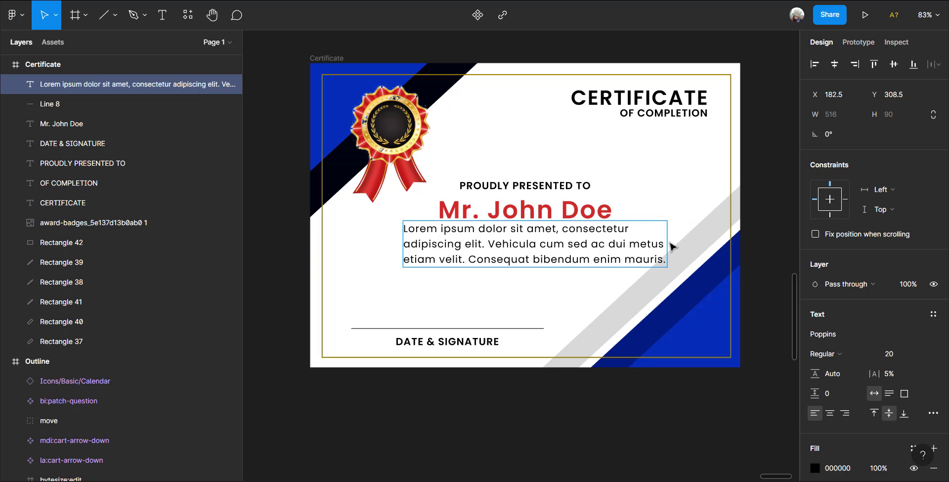
- Set the lorem ipsum paragraph's font size to 14 and widen its text box to about 472
key("ctrl+a")
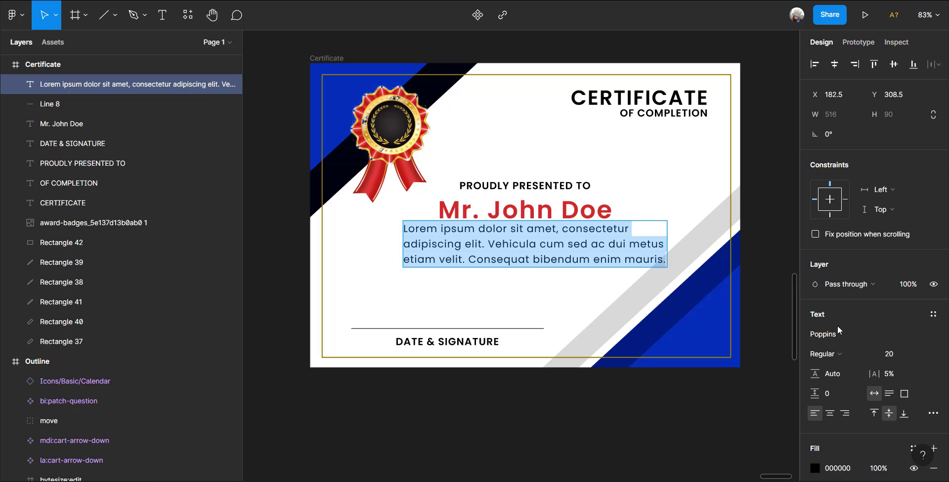
left_click(919, 353)
left_click(909, 301)
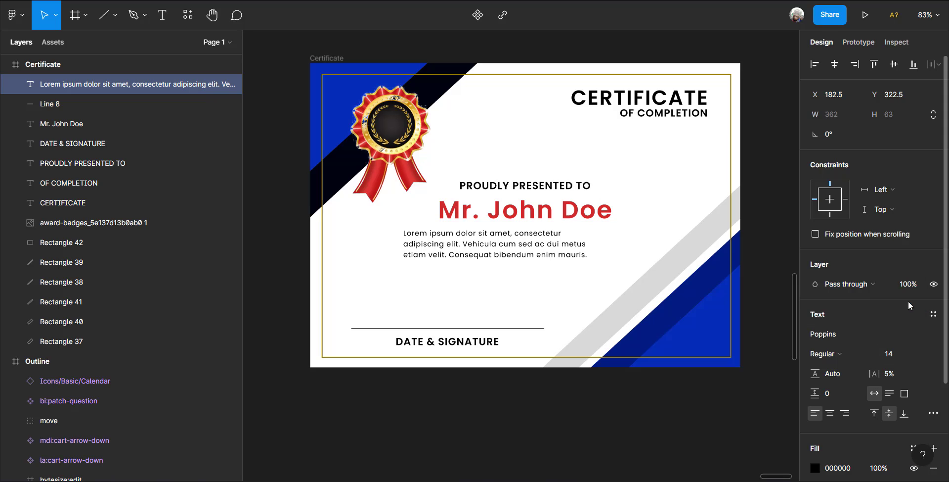
key("Escape")
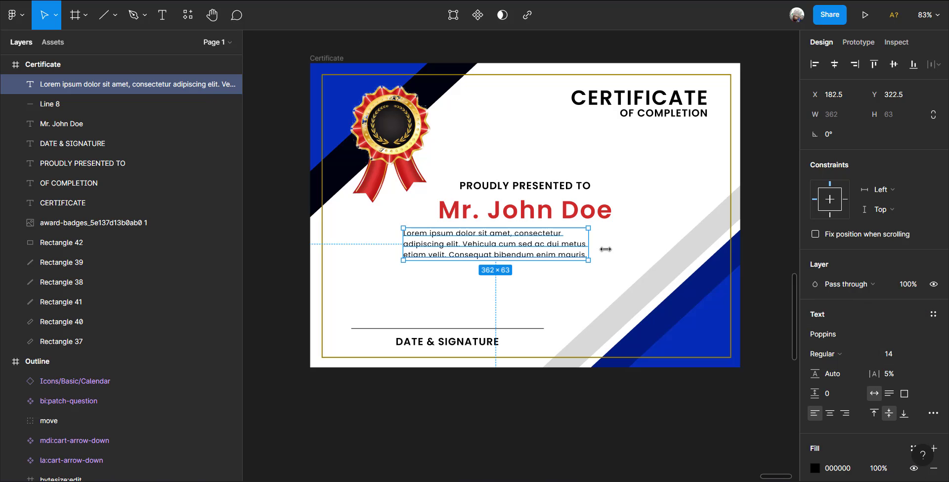
left_click_drag(605, 249, 645, 249)
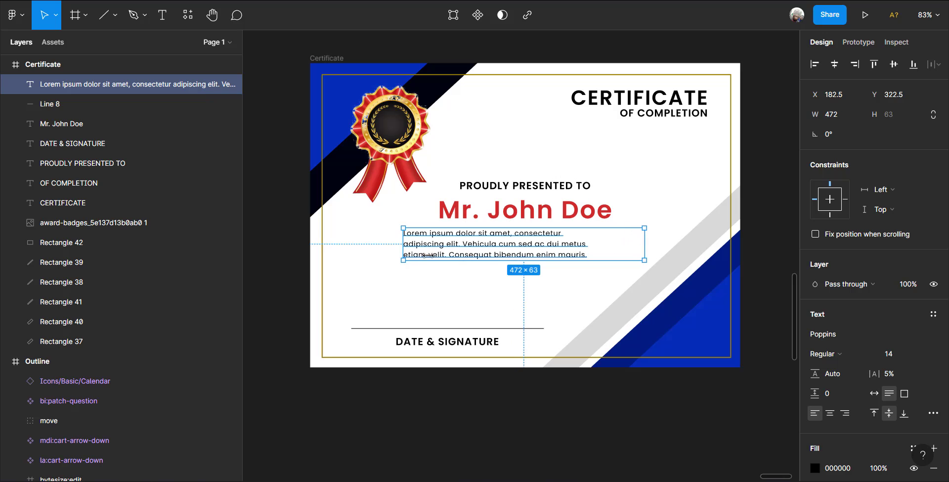
- Remove the manual line breaks before "adipiscing" and "etiam" in the lorem ipsum paragraph
double_click(407, 242)
left_click(406, 244)
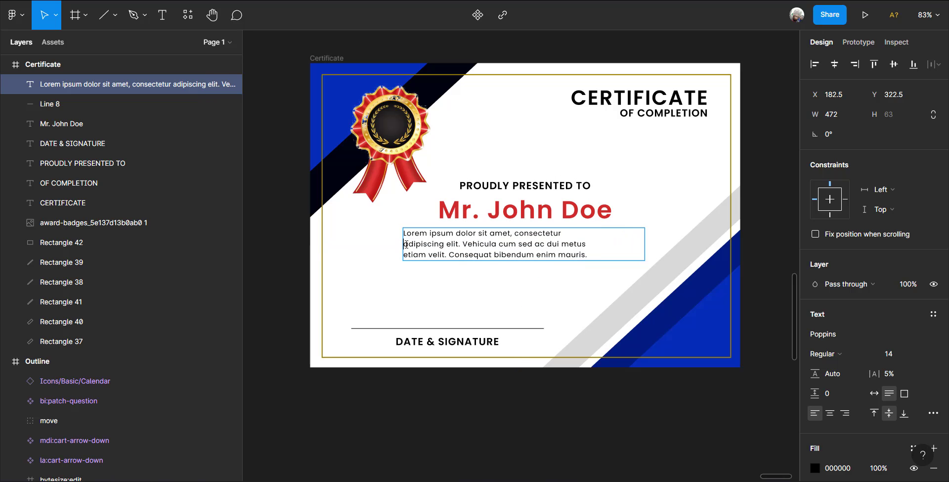
key("BackSpace")
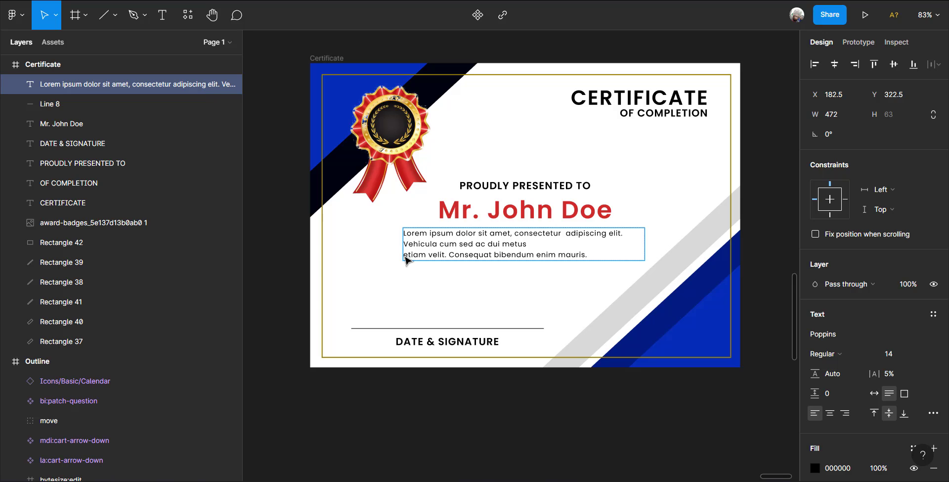
left_click(406, 255)
key("BackSpace")
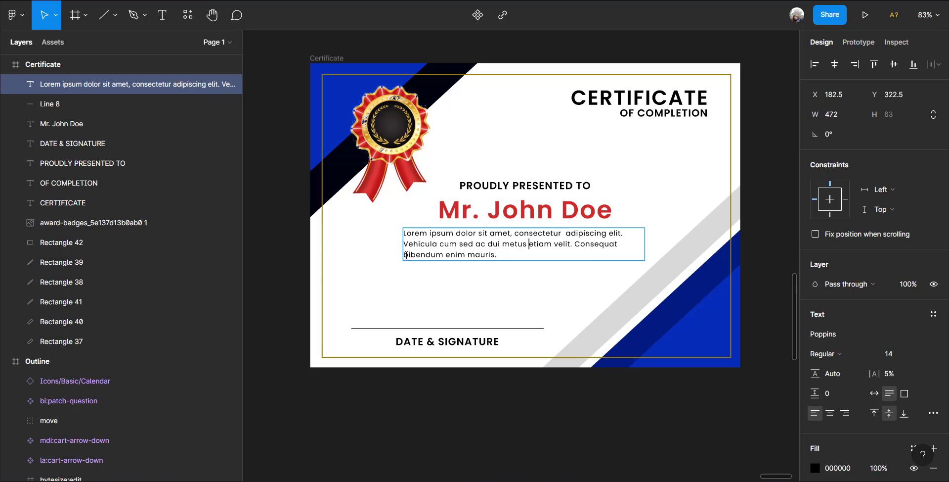
key("Escape")
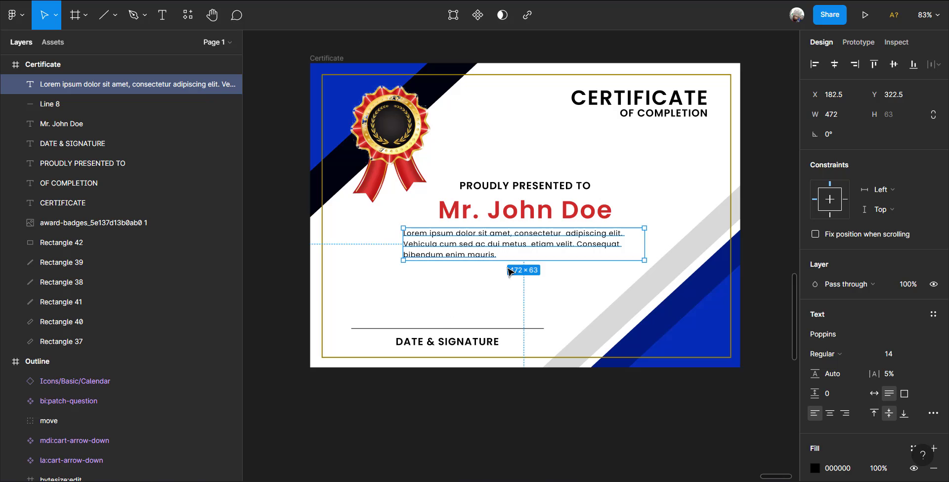
- Center the paragraph horizontally on the certificate, slightly farther below the recipient name, and center-align its text
left_click(836, 65)
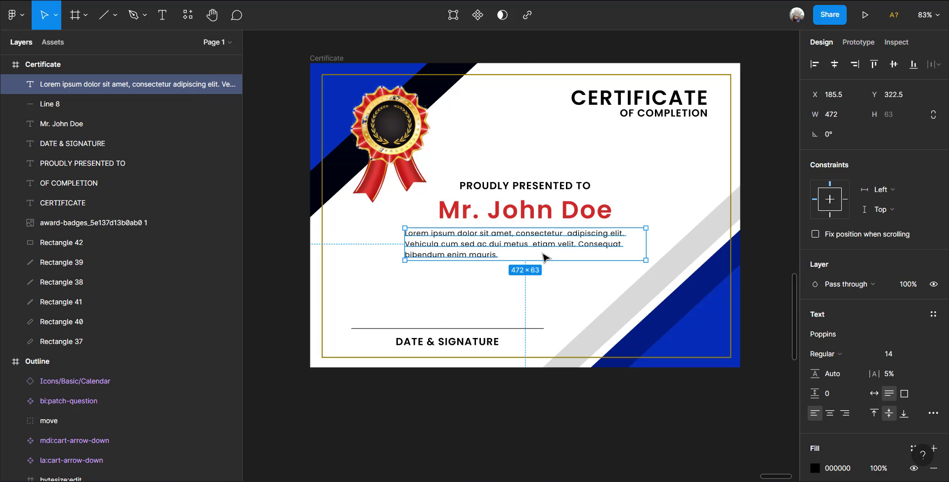
left_click_drag(544, 253, 544, 259)
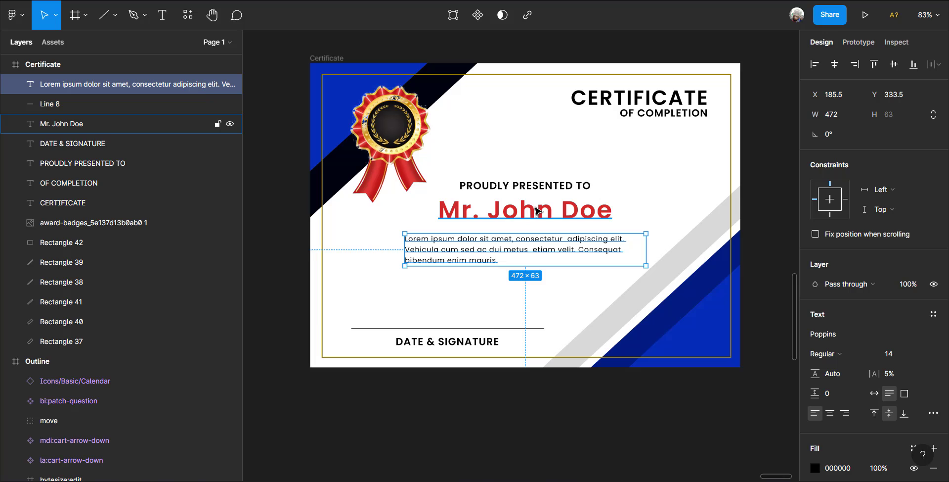
double_click(504, 249)
left_click(832, 413)
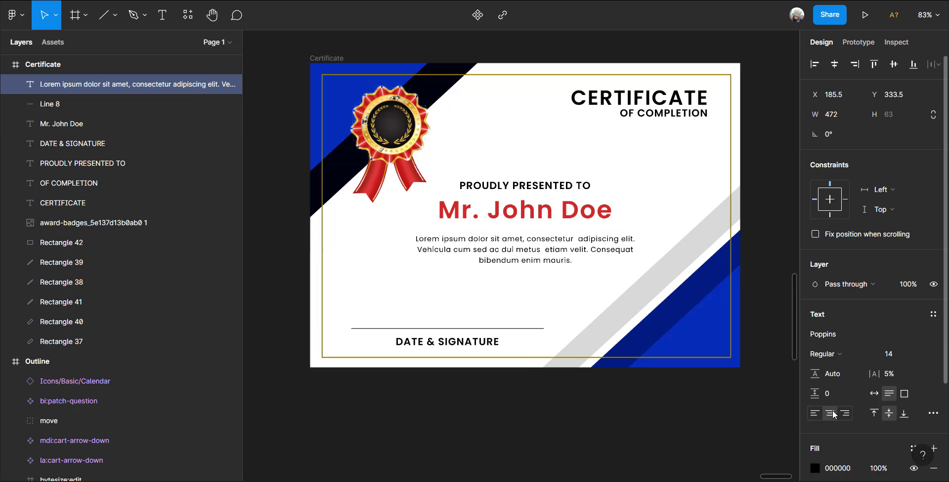
left_click(768, 173)
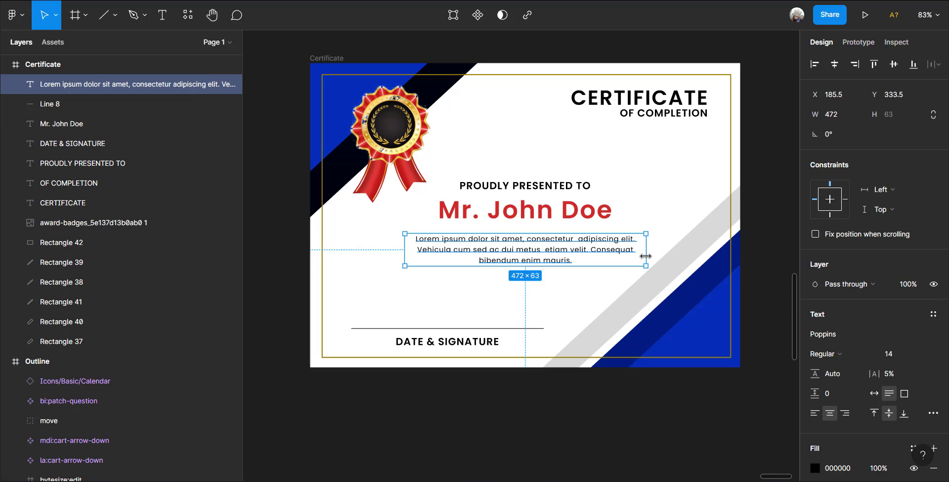
scroll(651, 292, "up", 2)
scroll(658, 297, "up", 4, "ctrl")
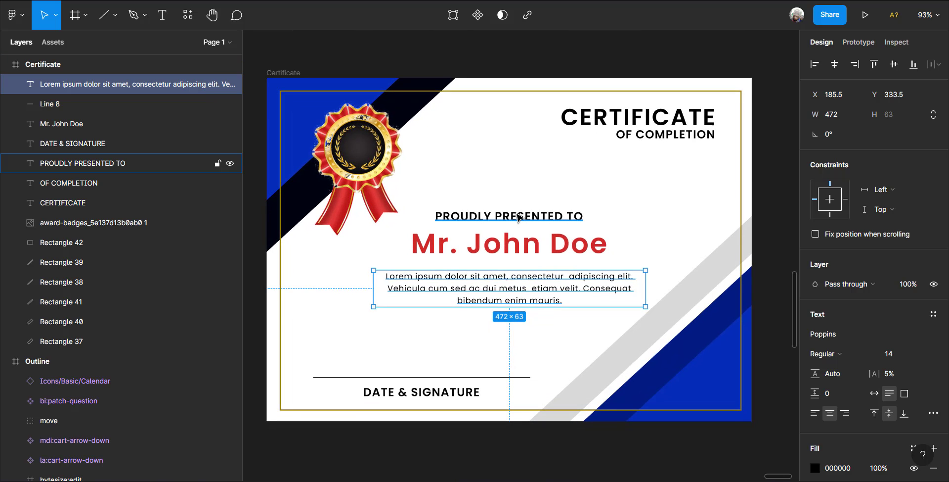
left_click(541, 317)
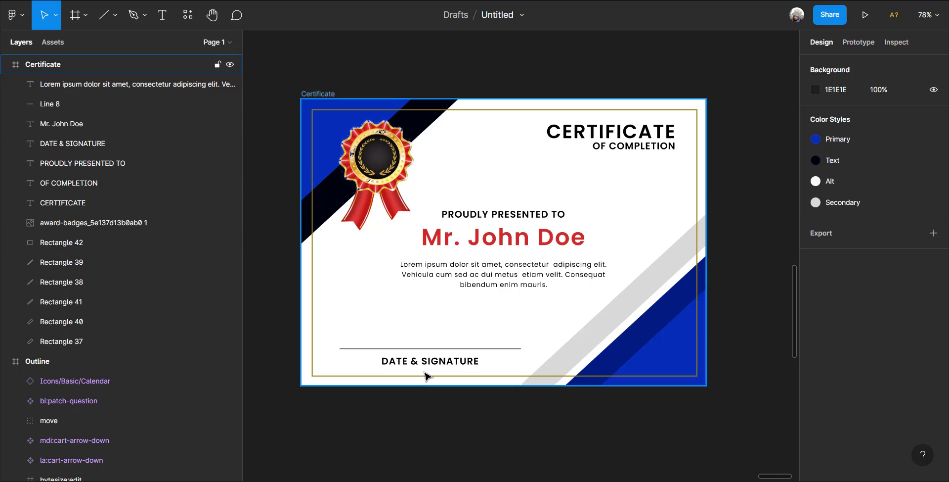
- Set the font weight of the DATE & SIGNATURE text to Regular
scroll(426, 378, "down", 2, "ctrl")
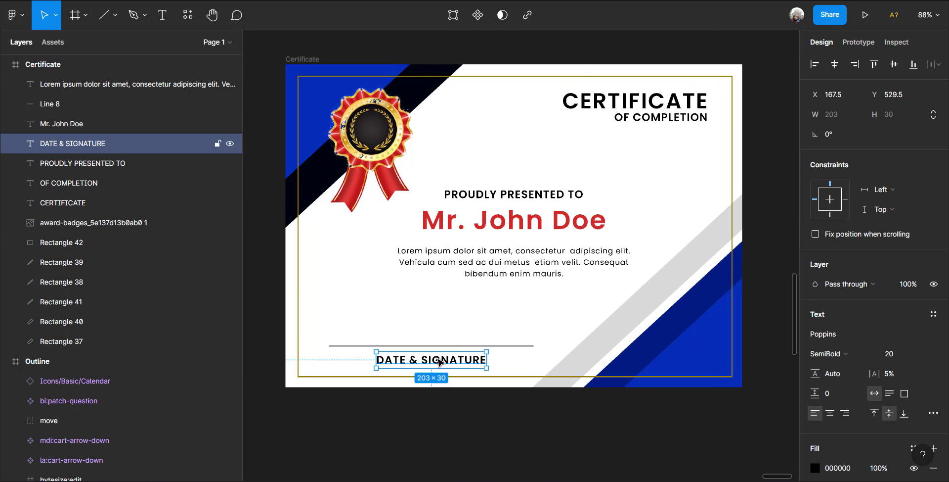
double_click(439, 358)
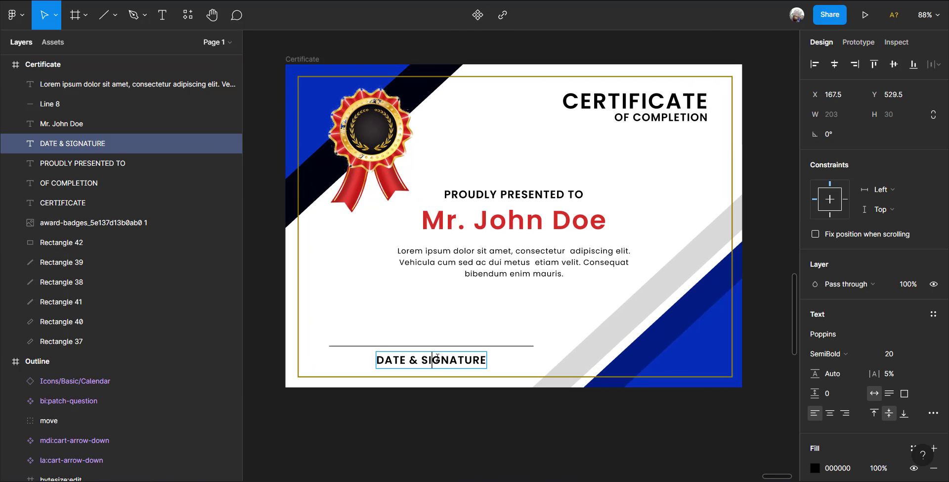
left_click(856, 356)
left_click(846, 248)
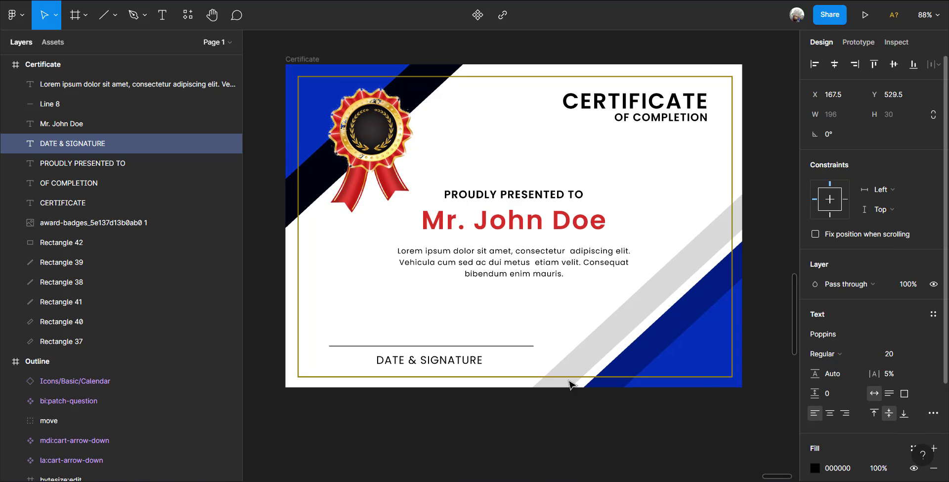
key("Escape")
left_click(529, 425)
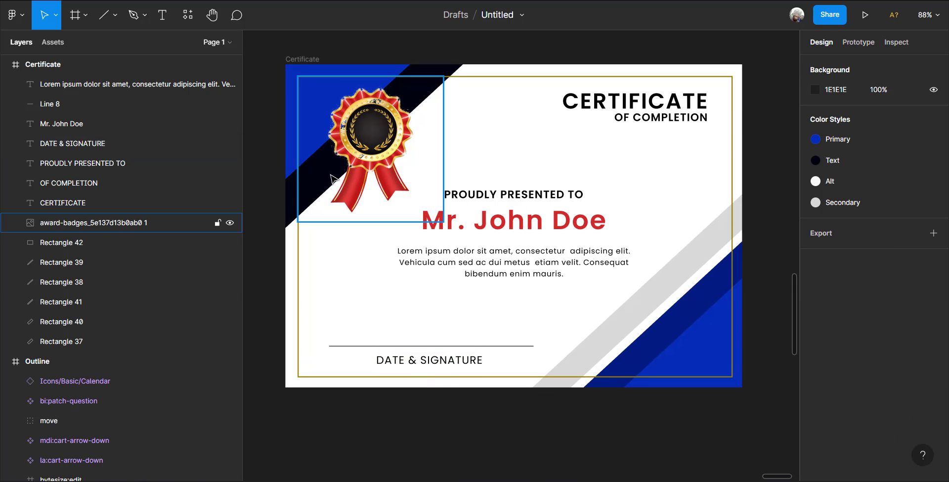
- Duplicate the dark diagonal stripe behind the badge about 48 px to the right and narrow the copy to about 34 px wide
left_click(290, 207)
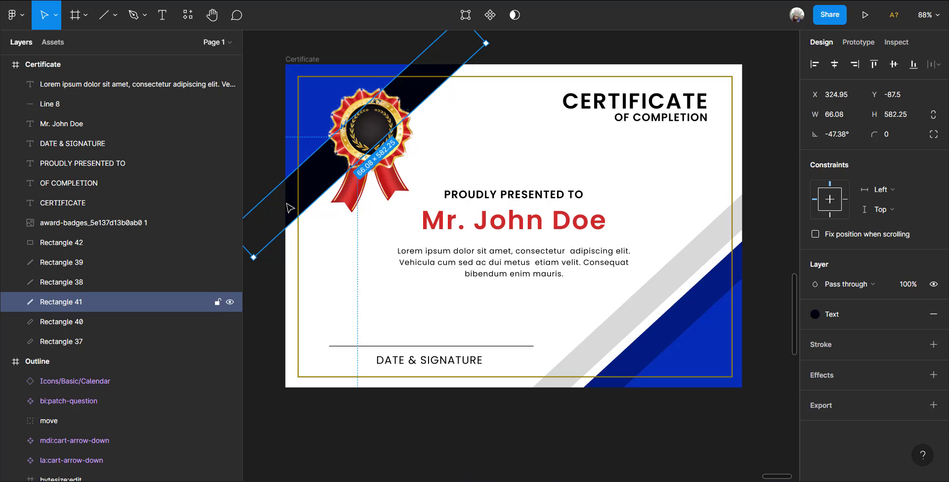
key("ctrl+d")
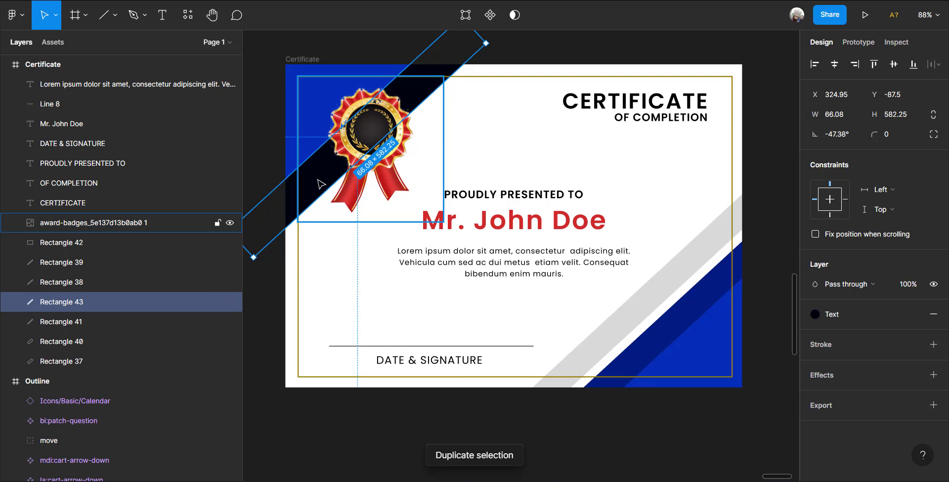
key("Right")
key("Right")
key("Right")
key("Right")
key("Right")
key("Right")
key("Right")
key("Right")
key("Right")
key("Right")
key("Right")
key("Right")
key("Right")
key("Right")
key("Right")
key("Right")
key("Right")
key("Right")
key("Right")
key("Right")
key("Right")
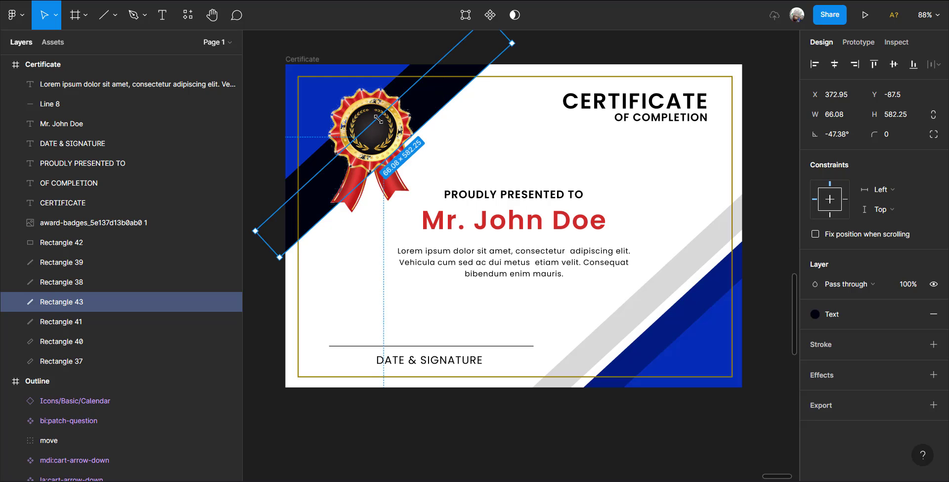
left_click_drag(378, 121, 390, 129)
- Detach the narrow stripe's fill from the Text color style and set its fill opacity to 10%
mouse_move(862, 316)
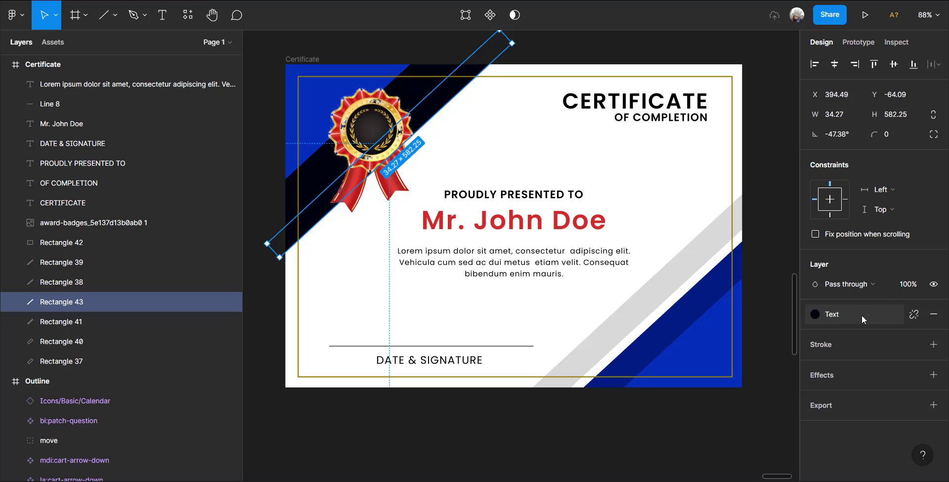
left_click(922, 315)
left_click(882, 334)
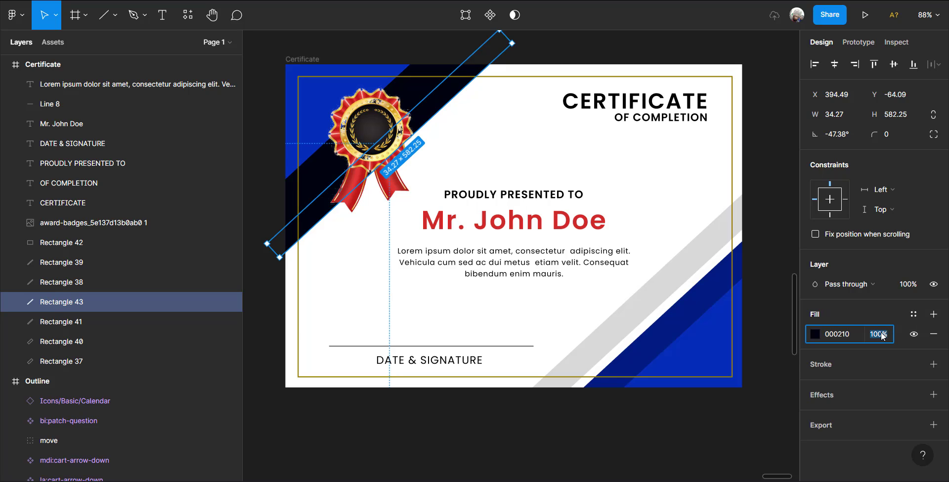
key("BackSpace")
type("25")
key("Return")
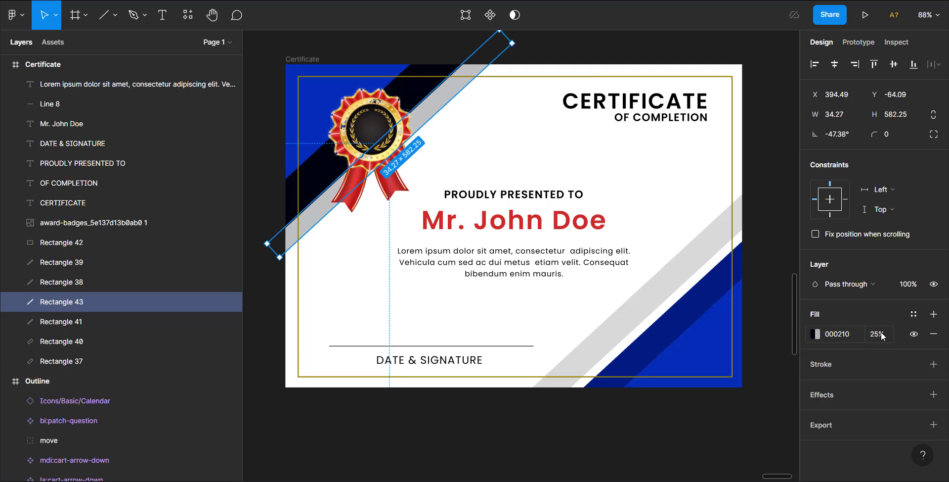
left_click(882, 337)
key("Return")
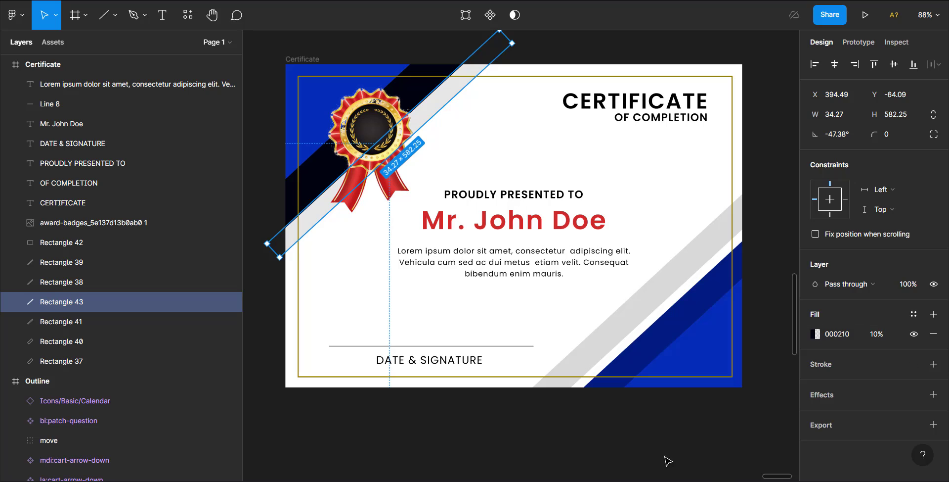
- Duplicate the light stripe and reshape the copy into a diagonal band across the certificate's middle, about 167 × 1062 at about -53.5°
key("ctrl+d")
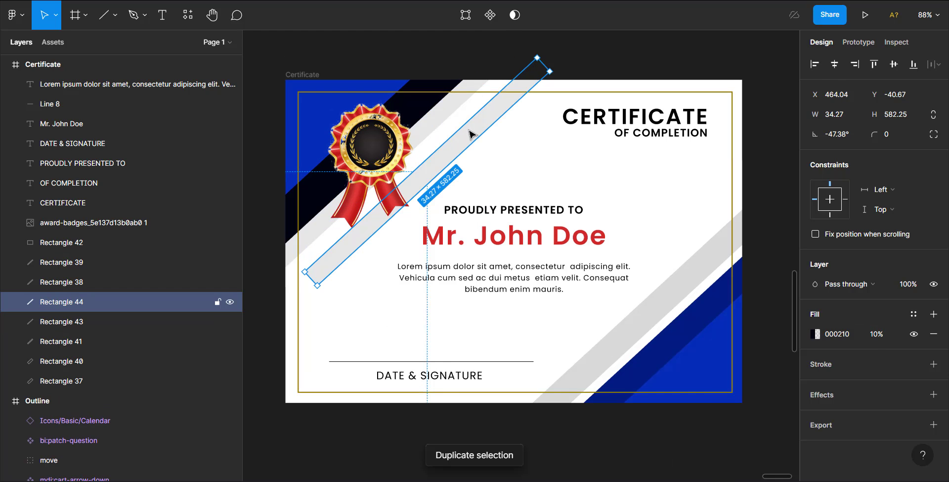
left_click_drag(471, 131, 541, 261)
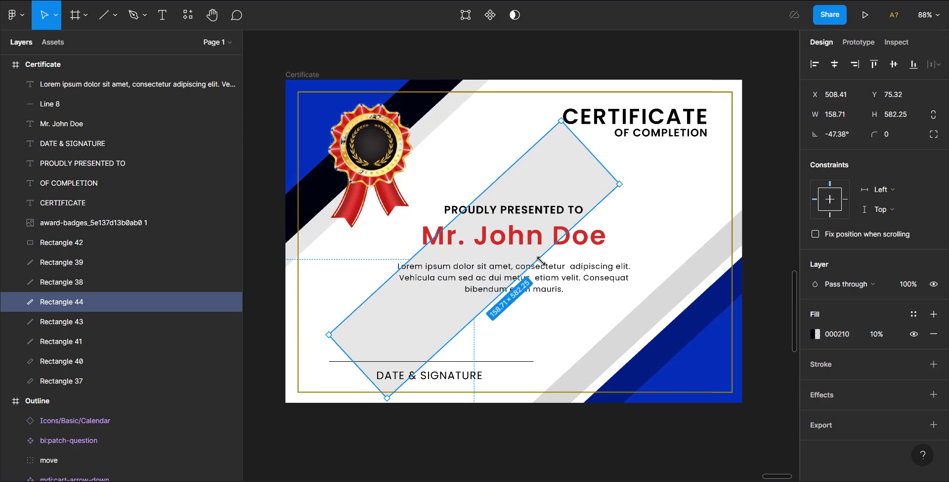
left_click_drag(331, 340, 267, 403)
left_click_drag(610, 176, 720, 55)
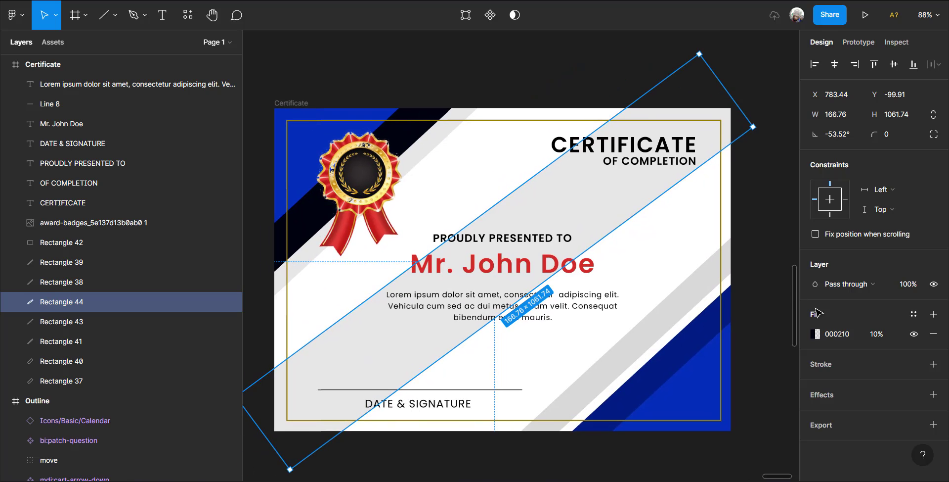
- Fill the wide diagonal band with the red D12A2A sampled from the recipient name and lower its opacity to a faint tint
left_click(817, 334)
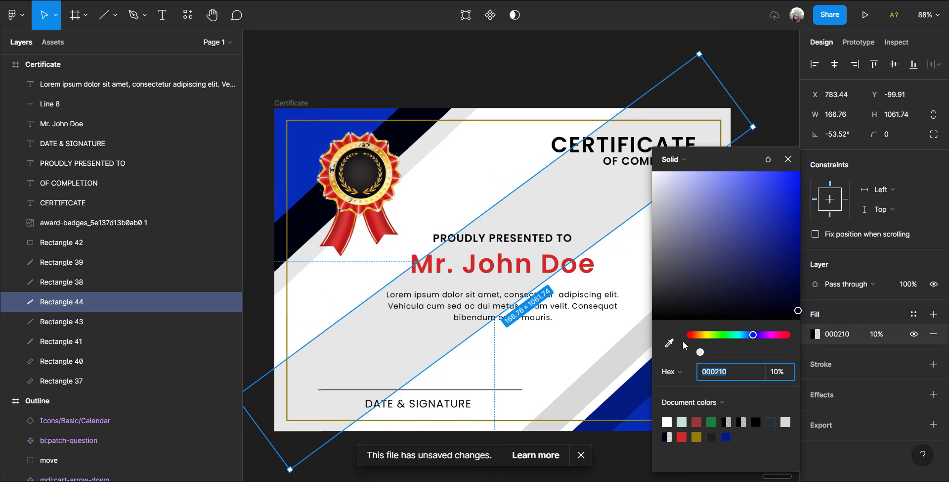
left_click(670, 343)
left_click(474, 263)
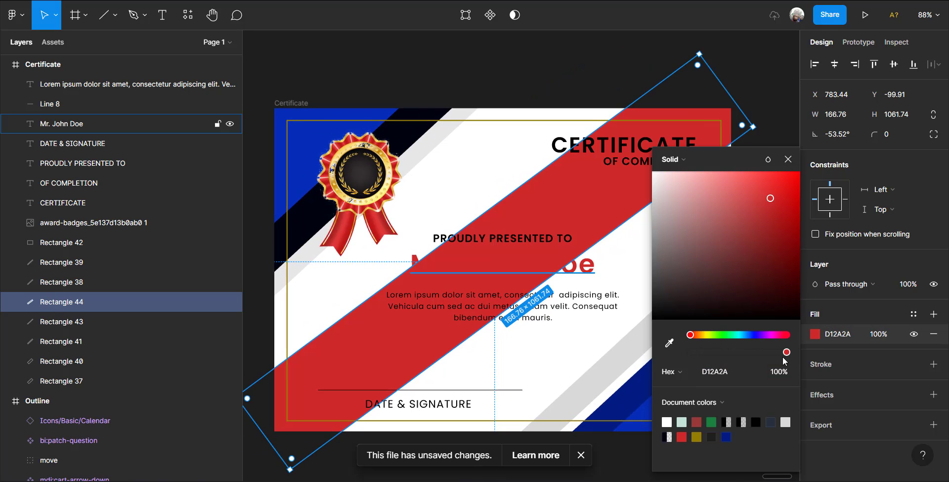
left_click(701, 351)
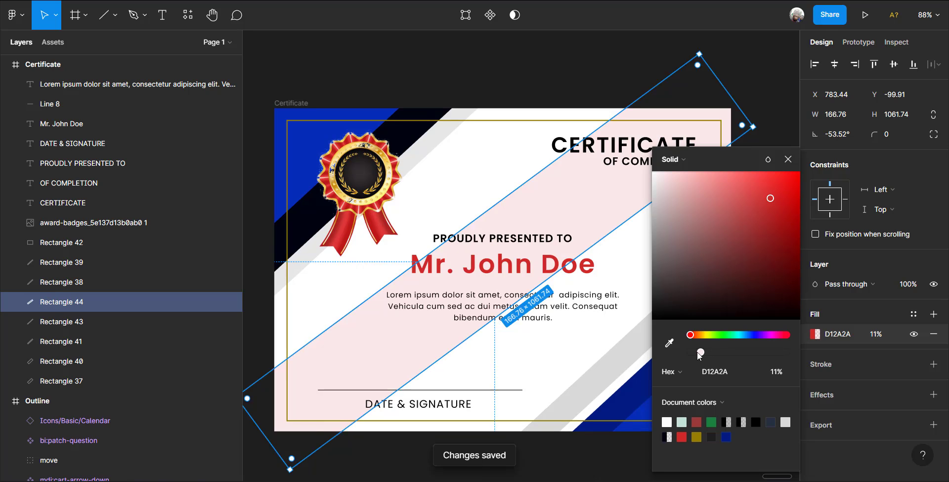
left_click_drag(697, 352, 694, 352)
left_click(651, 74)
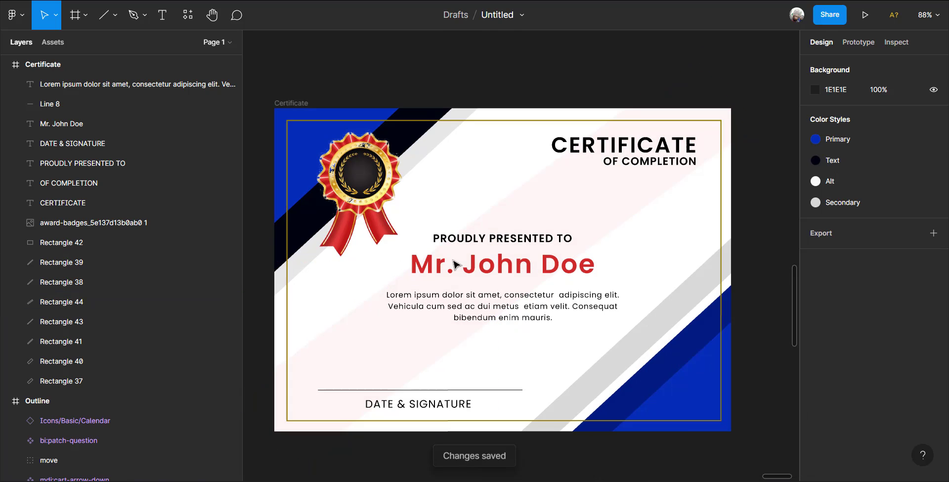
scroll(453, 260, "up", 2)
scroll(468, 260, "down", 1)
scroll(611, 275, "down", 2)
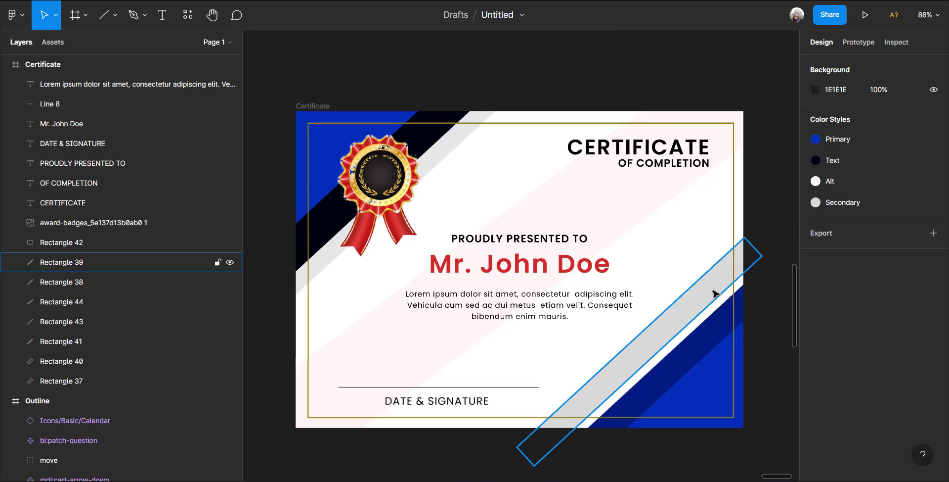
scroll(539, 276, "left", 2)
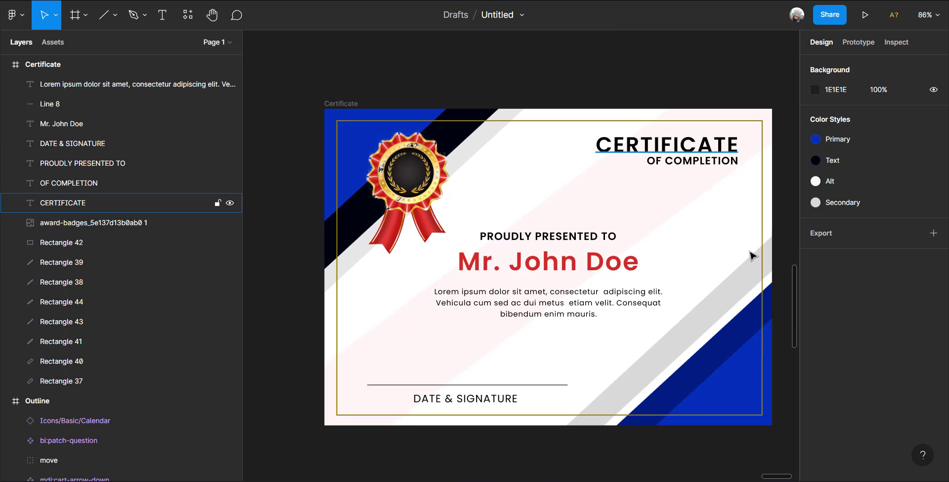